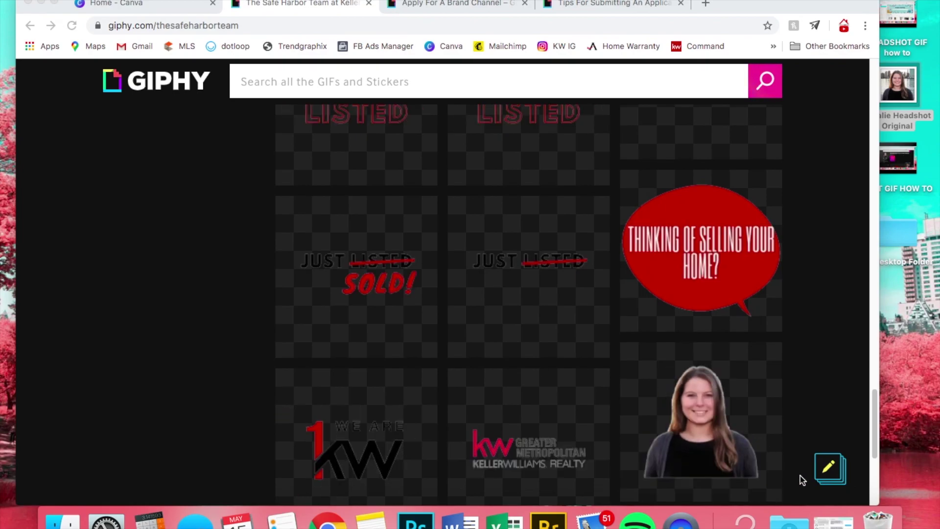
- Look over the GIPHY channel's GIF grid, then switch to the Canva home page
scroll(734, 382, "down", 4)
scroll(727, 368, "up", 3)
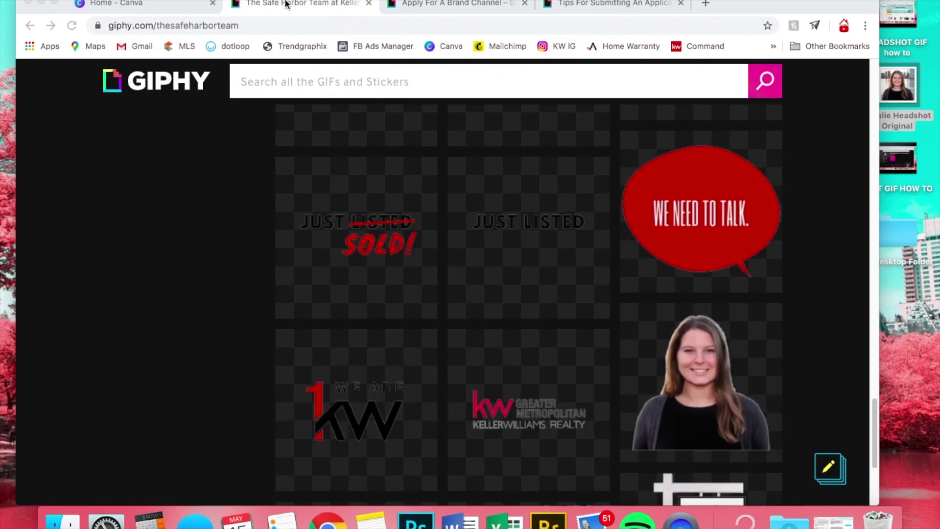
left_click(157, 5)
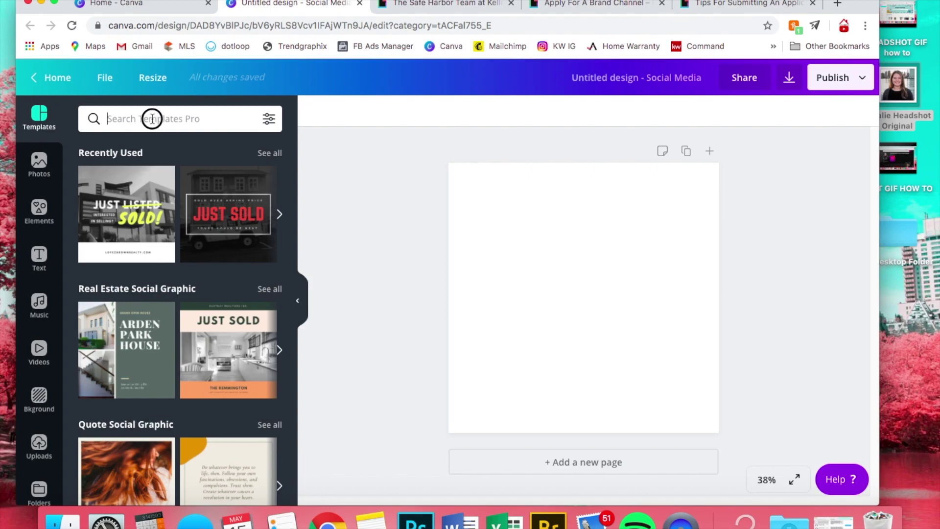
- Search templates for 'sold' and apply the Just Listed / Sold! real-estate template
type("sold")
key("Return")
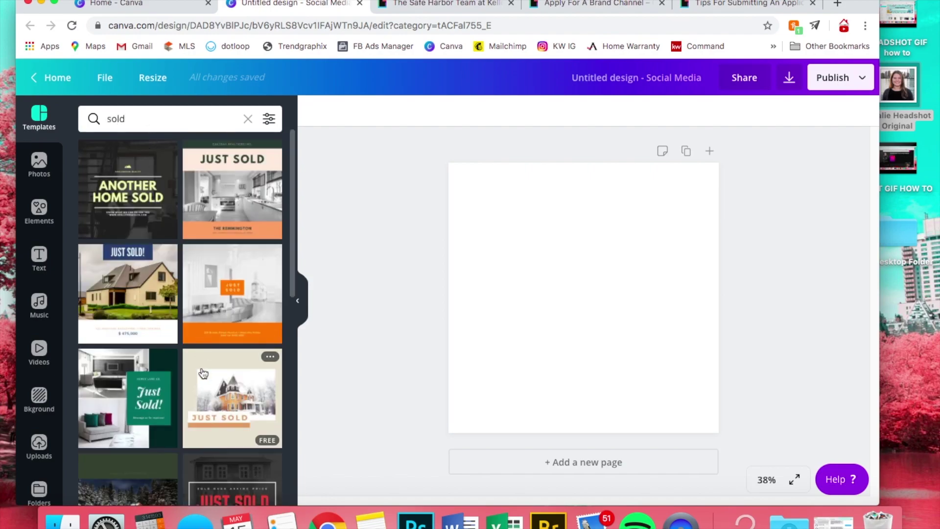
scroll(203, 373, "down", 10)
scroll(147, 294, "up", 2)
left_click(142, 256)
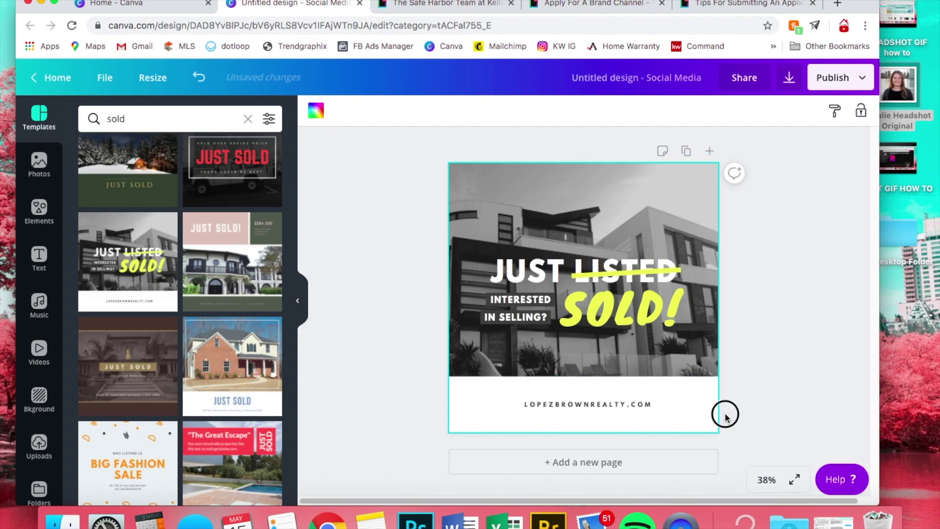
- Remove the house photo and the INTERESTED / IN SELLING? tagline texts
left_click(522, 367)
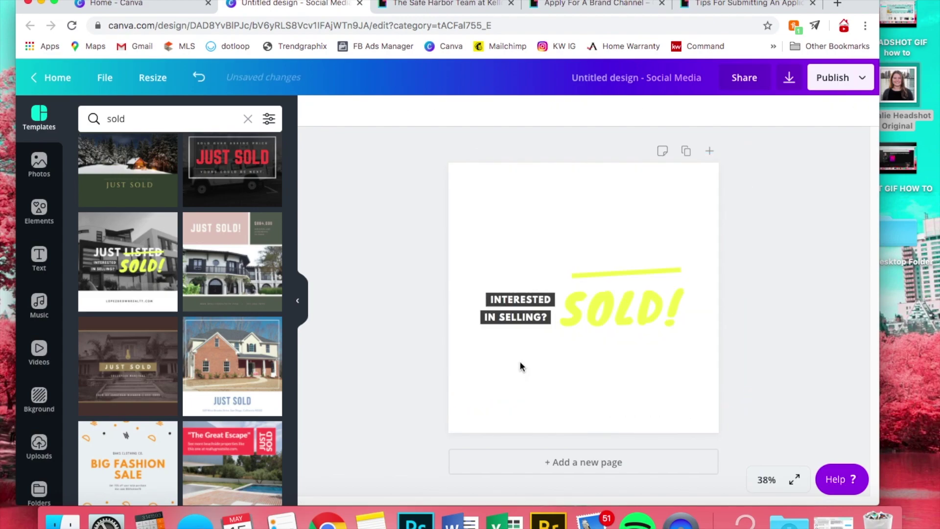
left_click(506, 318)
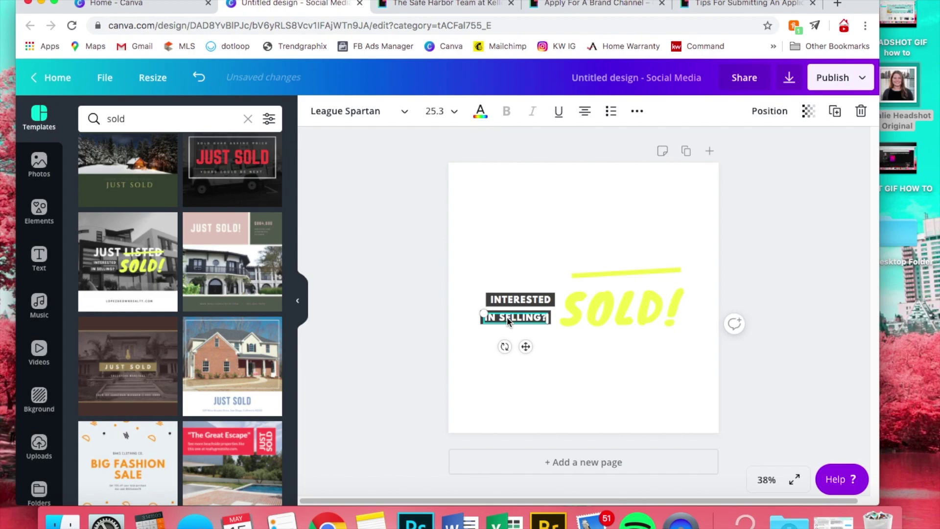
left_click(498, 332)
left_click_drag(503, 336, 506, 299)
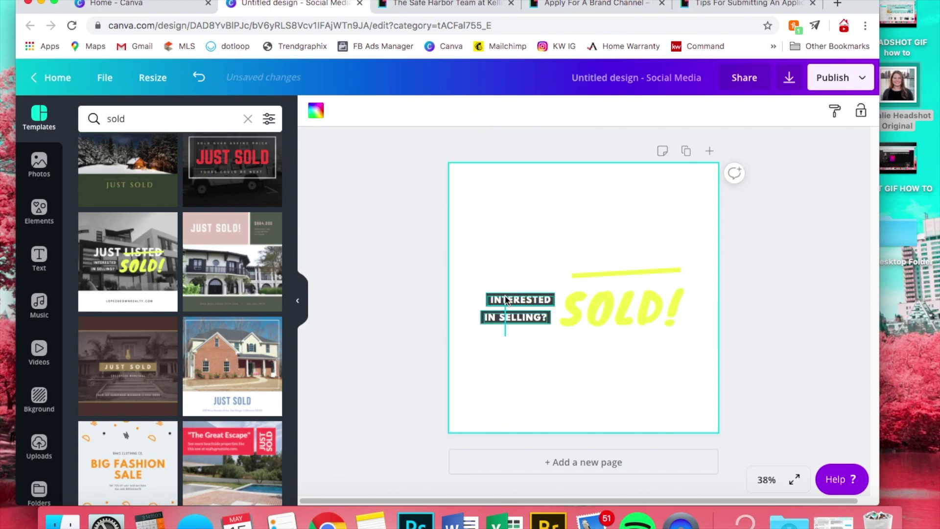
key("Delete")
- Add a JUST LISTED heading above SOLD! and make it black
left_click(39, 257)
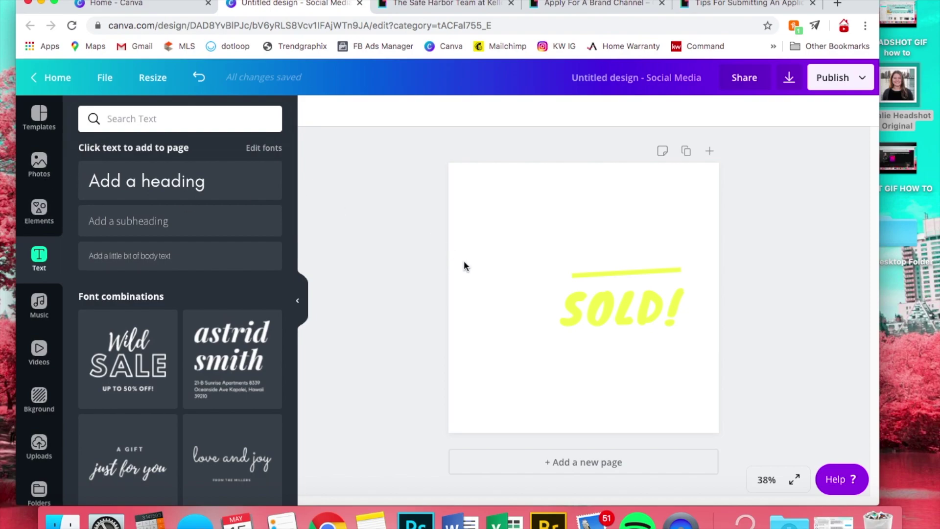
left_click(543, 269)
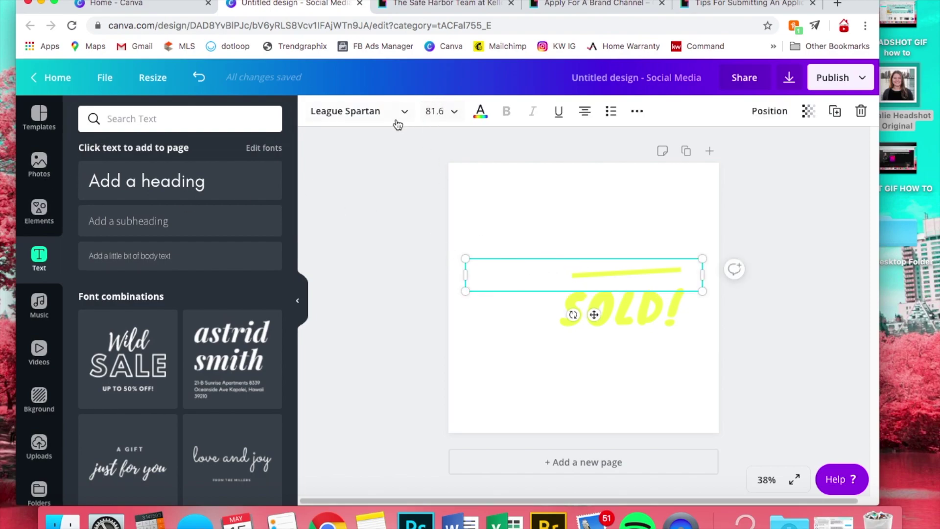
left_click(480, 111)
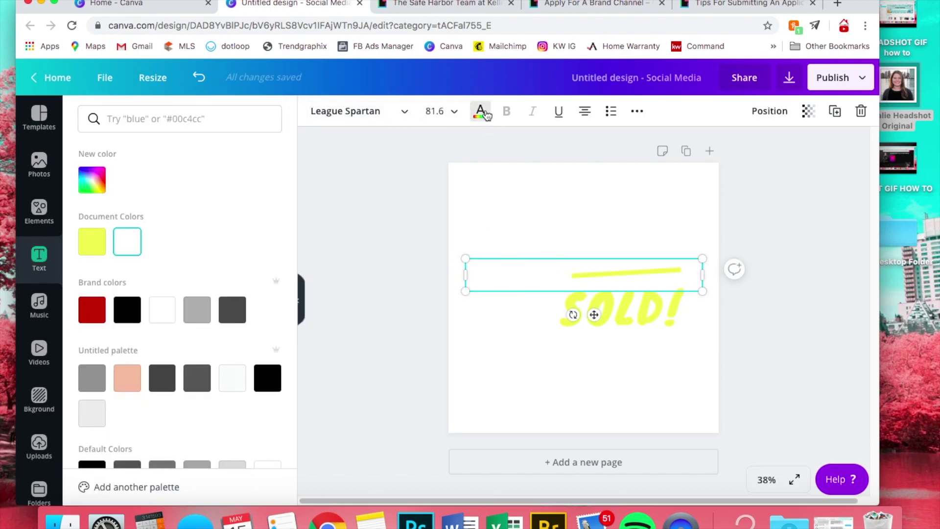
left_click(122, 306)
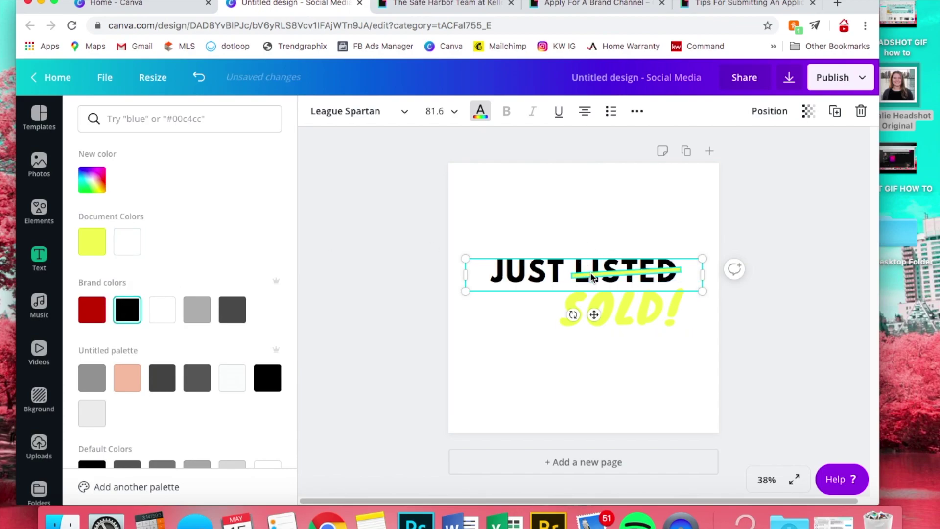
- Turn the strikethrough line and the SOLD! text red
left_click(590, 275)
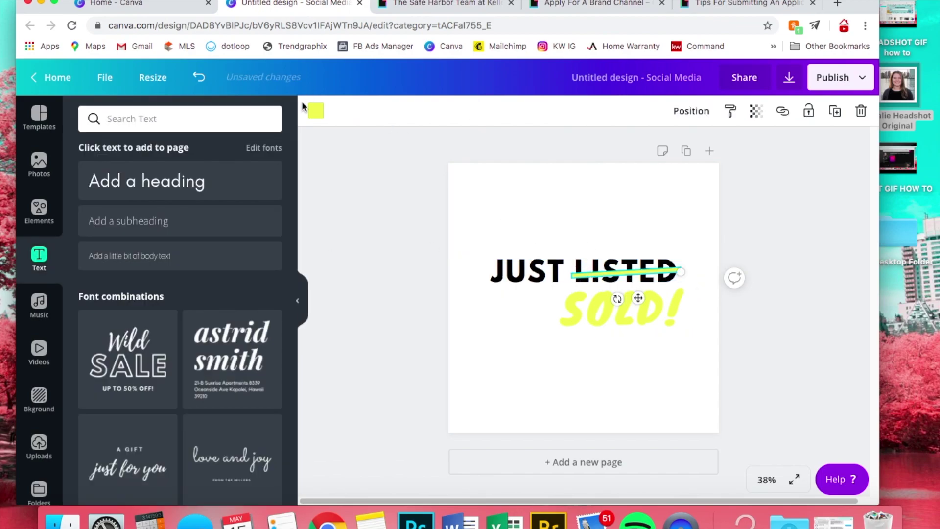
left_click(316, 110)
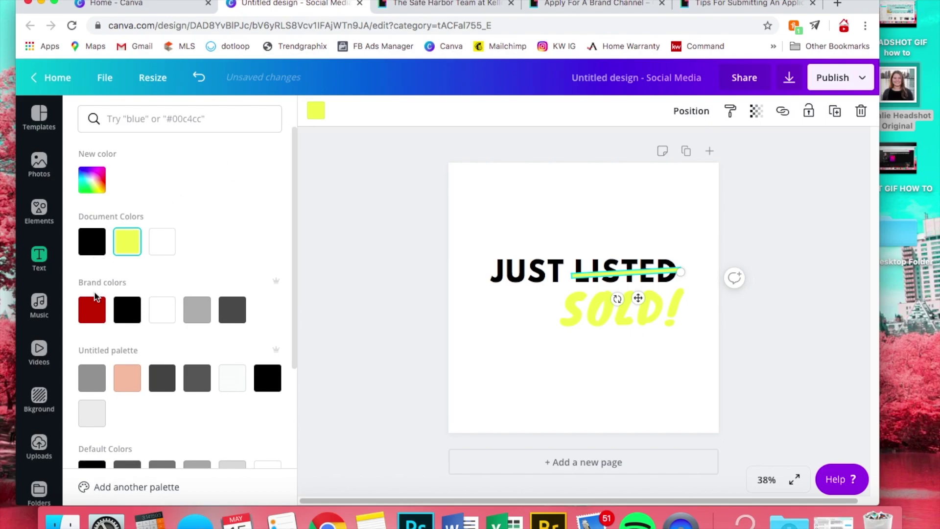
left_click(96, 296)
left_click(618, 313)
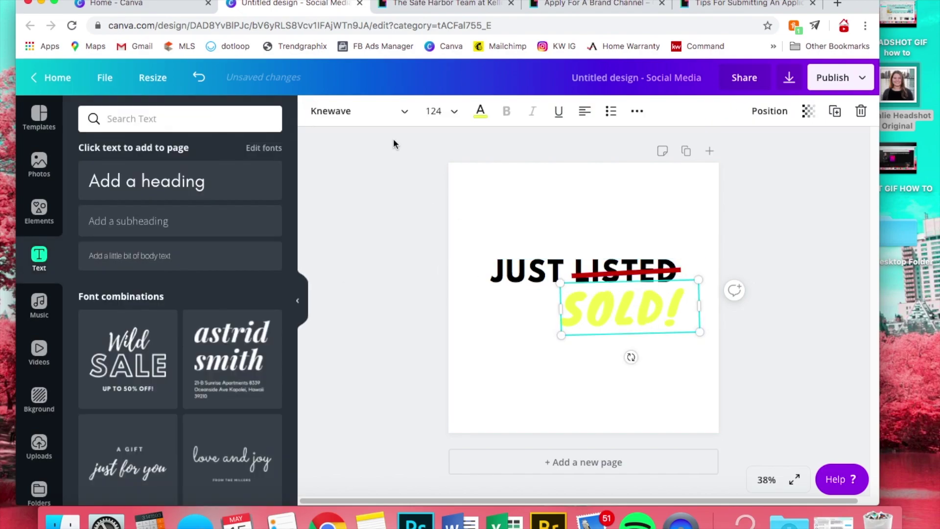
left_click(480, 112)
left_click(94, 307)
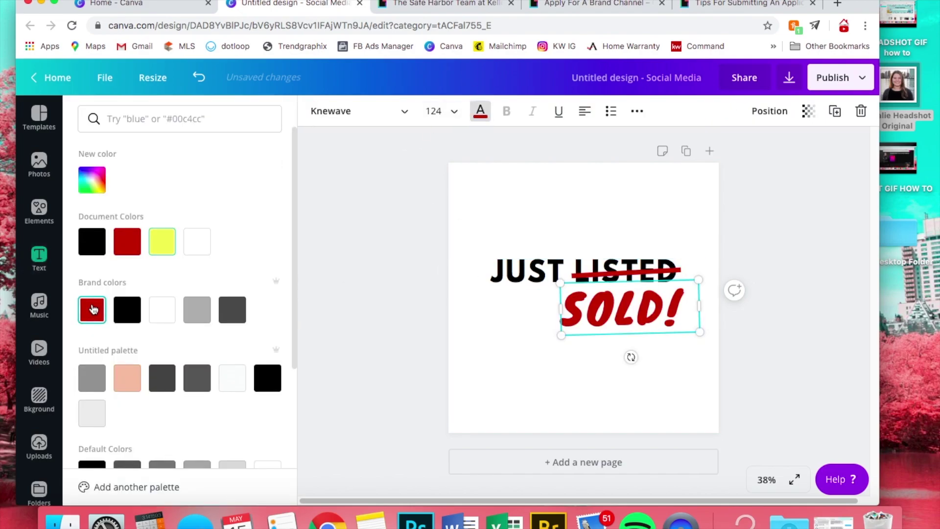
left_click(765, 191)
left_click(748, 172)
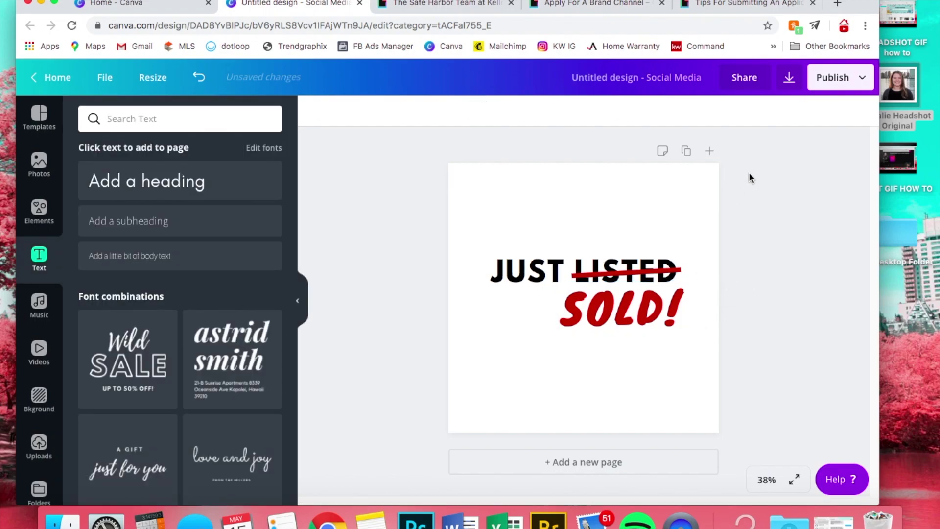
- Duplicate the page so the design has two identical pages
left_click(685, 151)
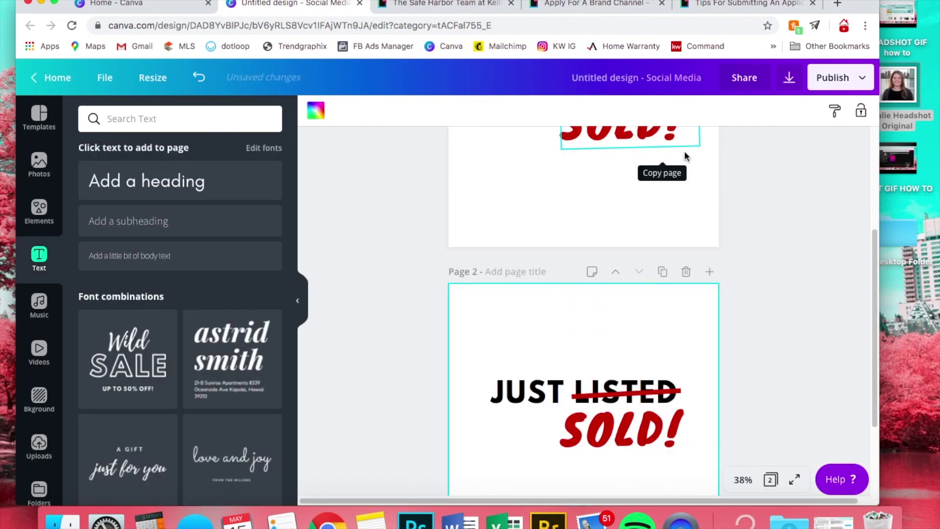
scroll(763, 193, "up", 5)
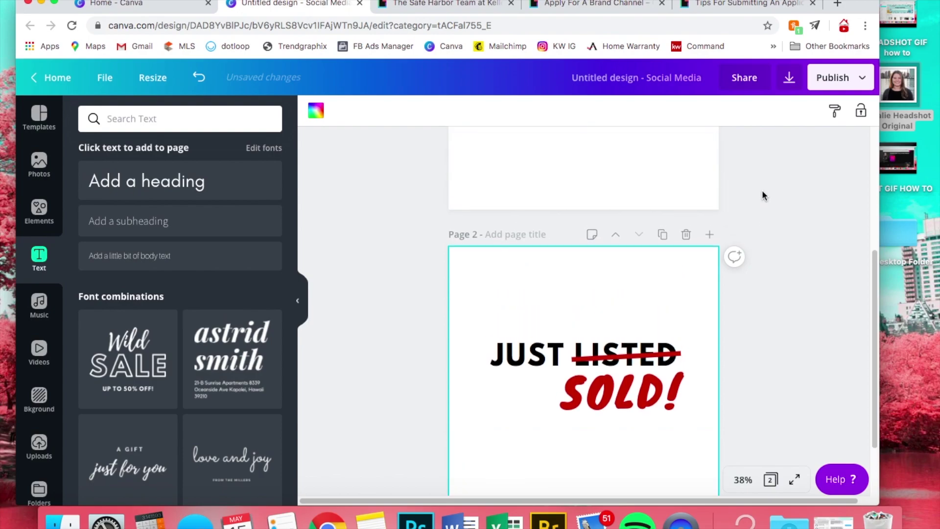
scroll(762, 196, "up", 2)
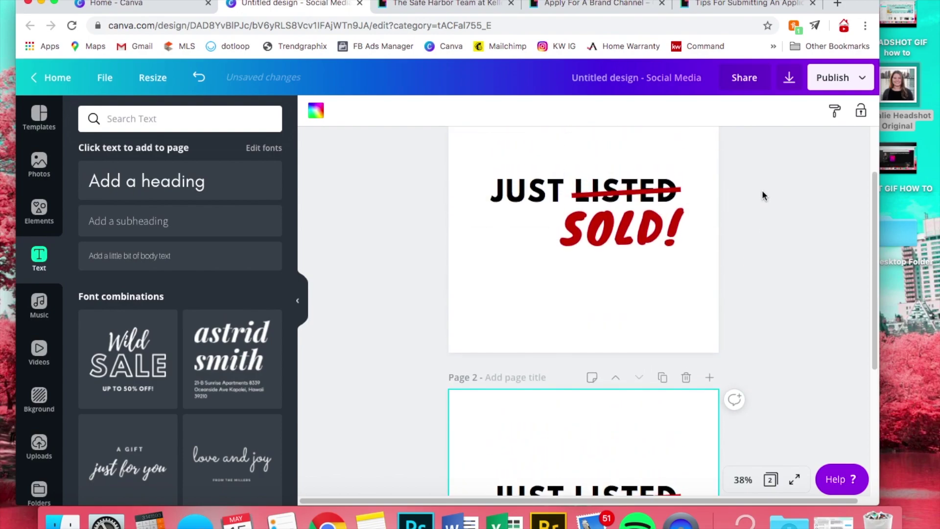
- Delete SOLD! and the red strikethrough line from page 1, leaving only JUST LISTED
left_click(637, 242)
key("BackSpace")
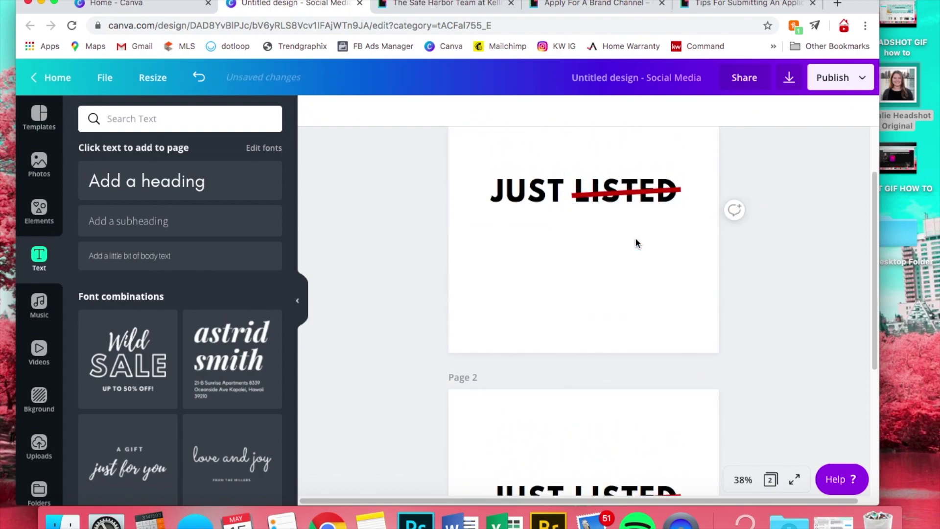
left_click(623, 190)
left_click(622, 191)
key("BackSpace")
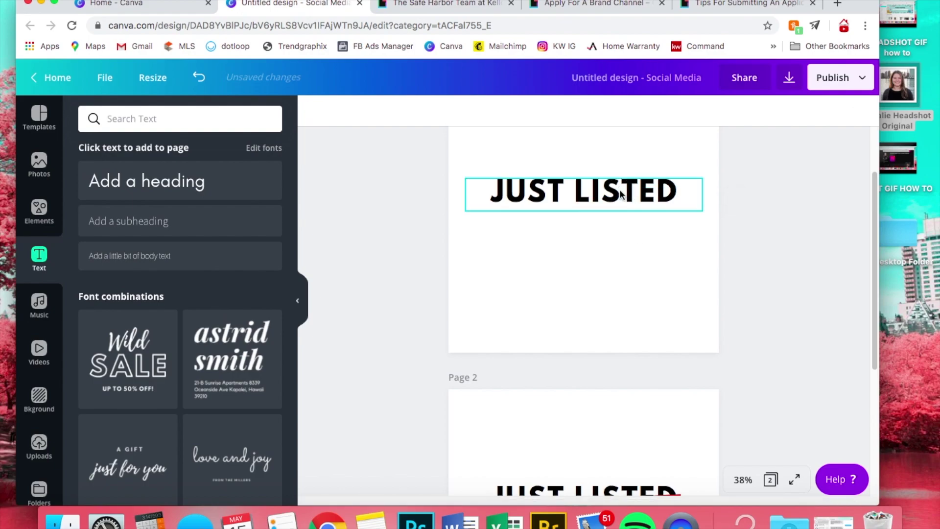
left_click(759, 247)
scroll(759, 246, "down", 4)
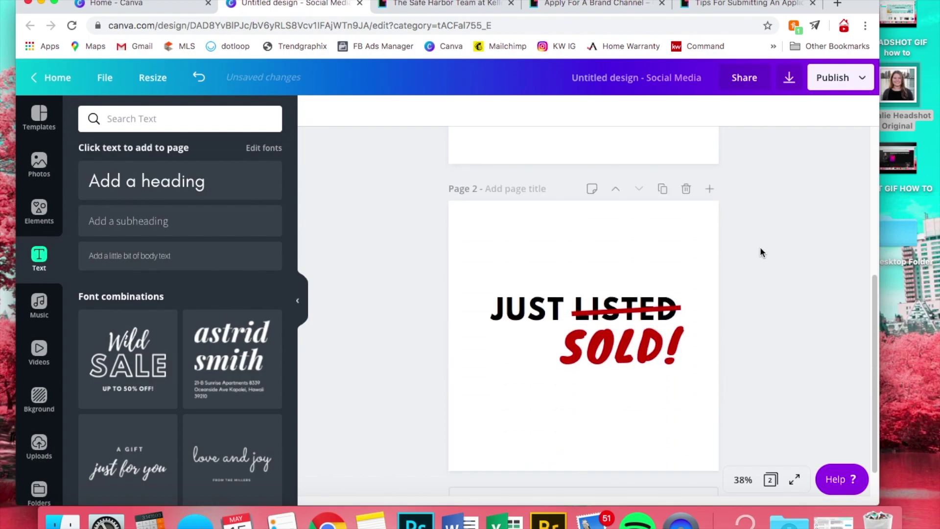
scroll(760, 247, "up", 4)
scroll(759, 247, "up", 1)
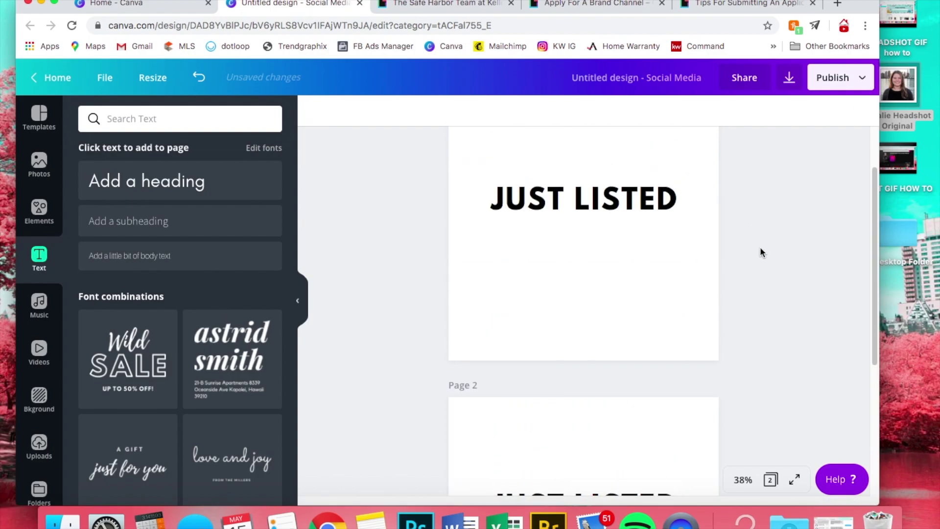
- Download all pages as transparent-background PNGs in a zip file
left_click(864, 83)
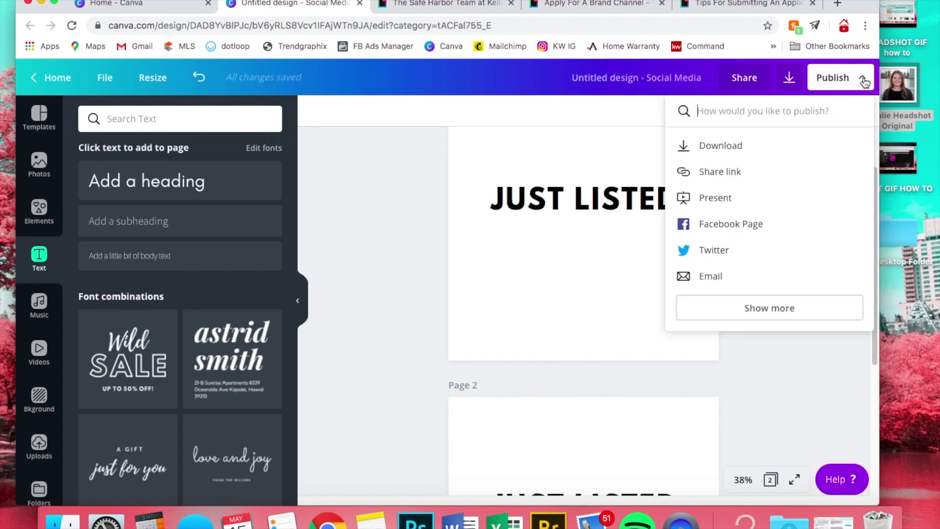
left_click(716, 146)
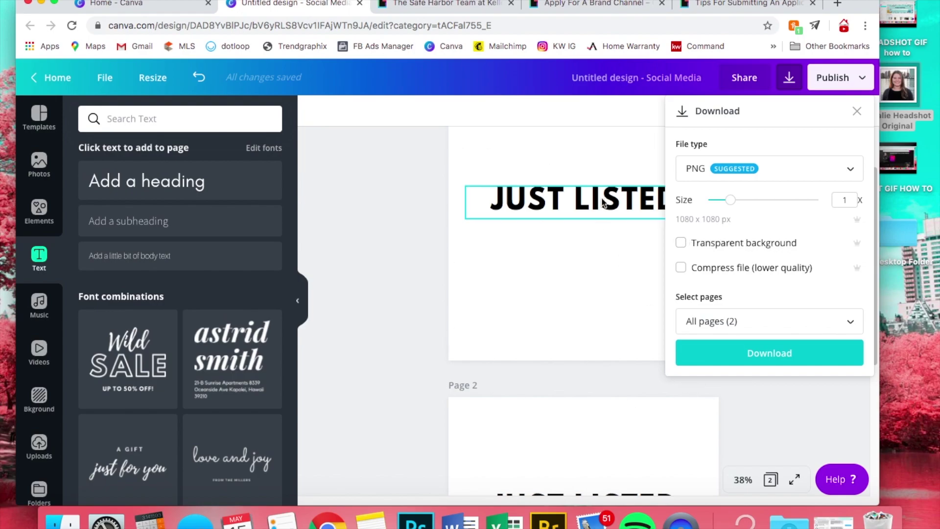
left_click(688, 244)
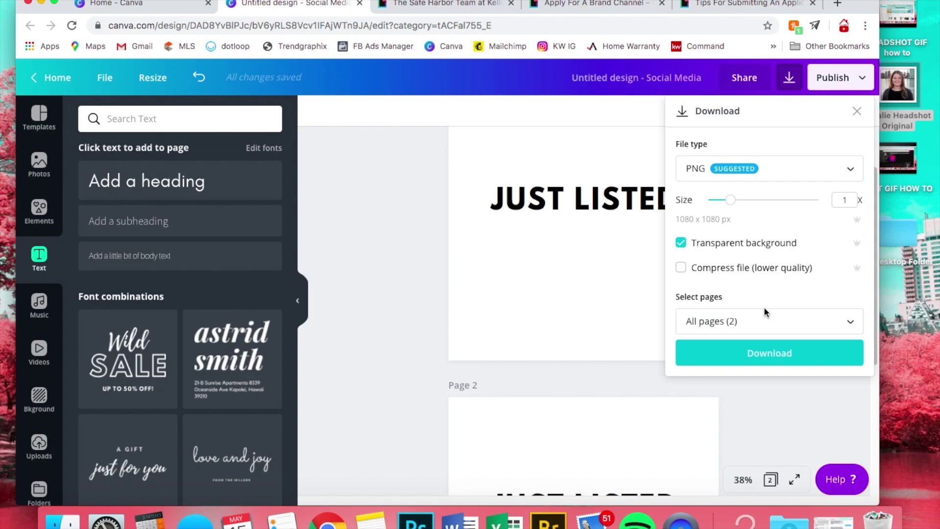
left_click(737, 351)
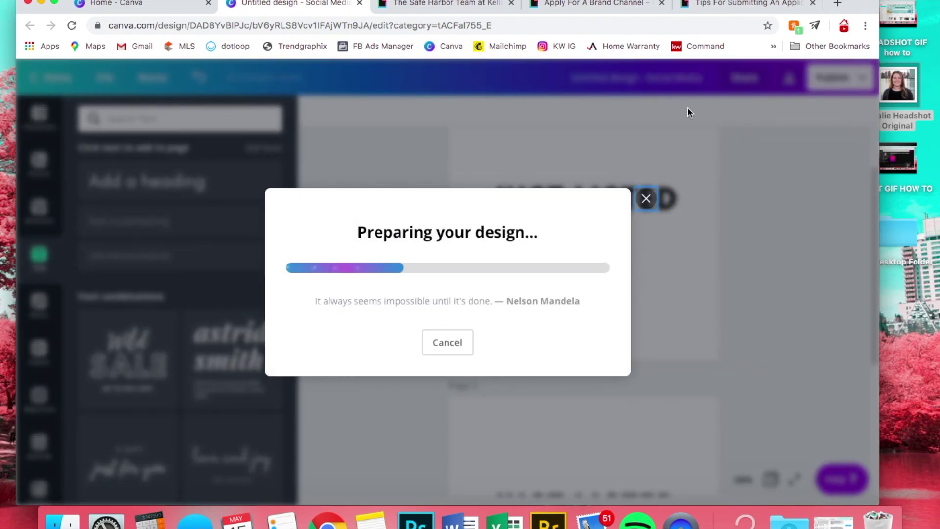
left_click(646, 147)
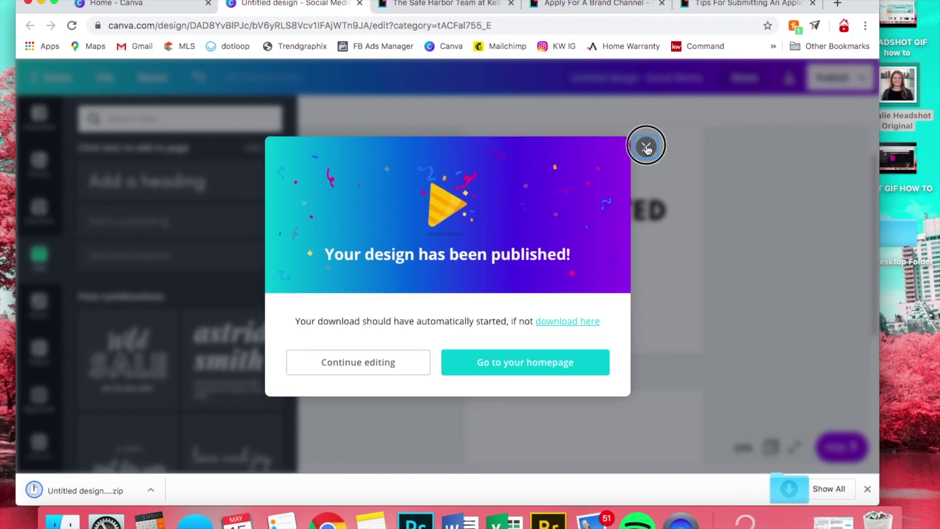
left_click(836, 2)
- Load gifmaker.me and extract the downloaded Canva design zip
type("gifmak")
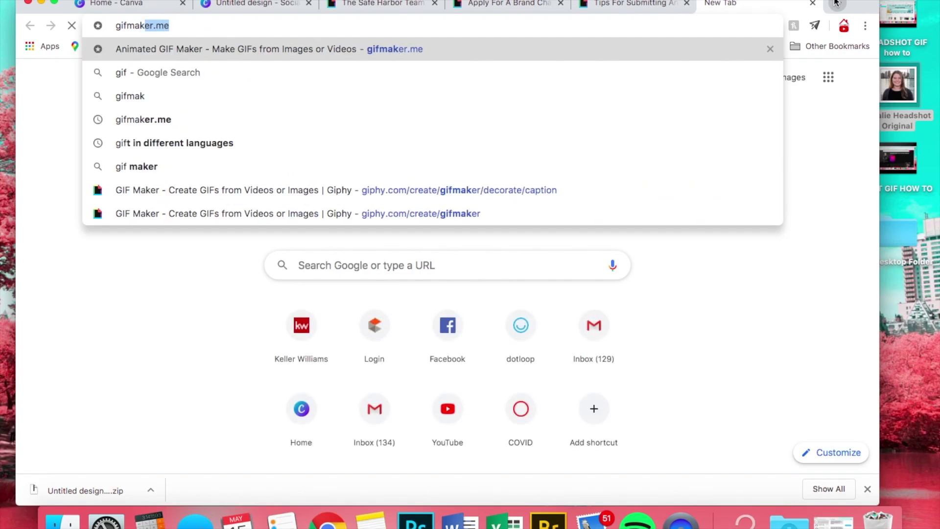
type("er.me")
key("Return")
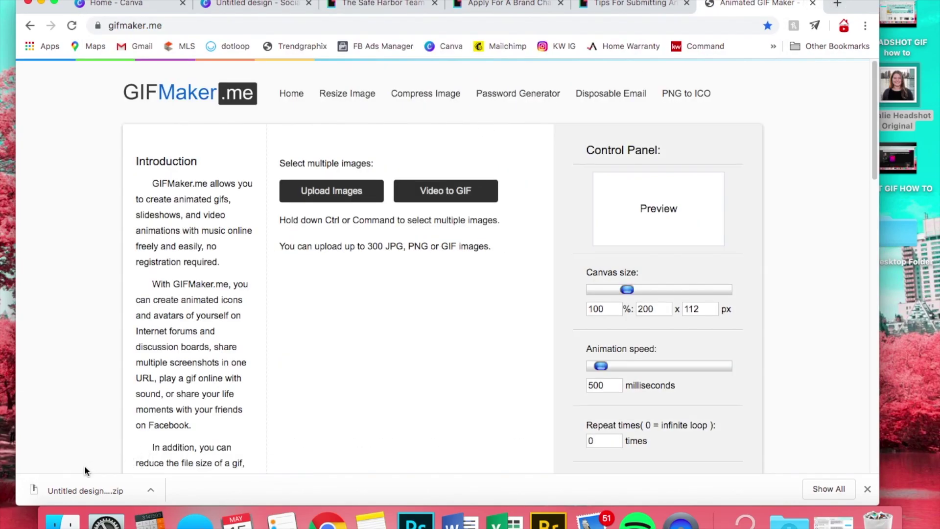
left_click(70, 489)
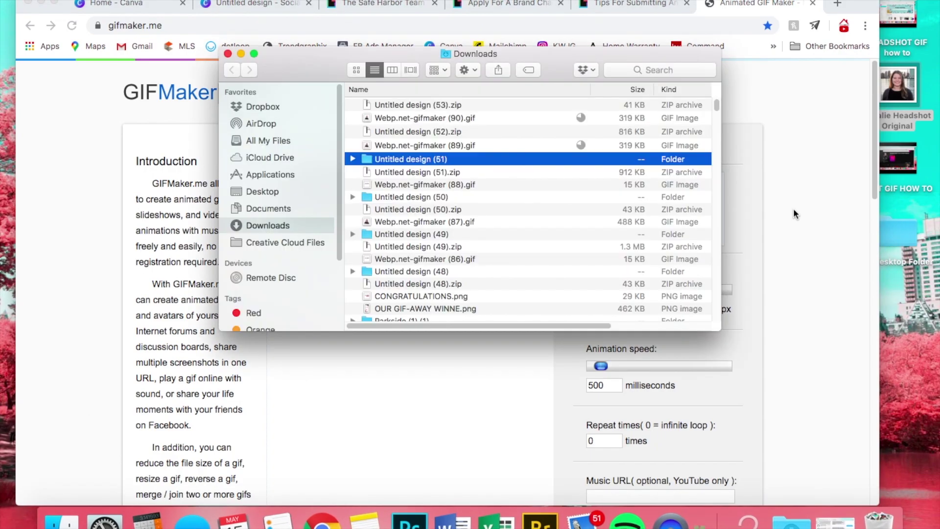
left_click(792, 214)
- Upload 1.png then 2.png from Downloads > Untitled design (53) as GIF frames
left_click(321, 196)
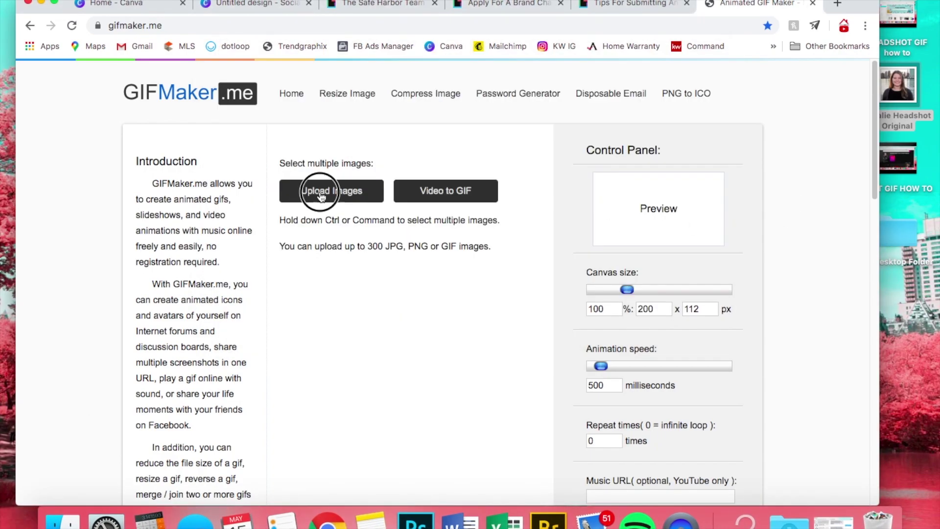
left_click(463, 48)
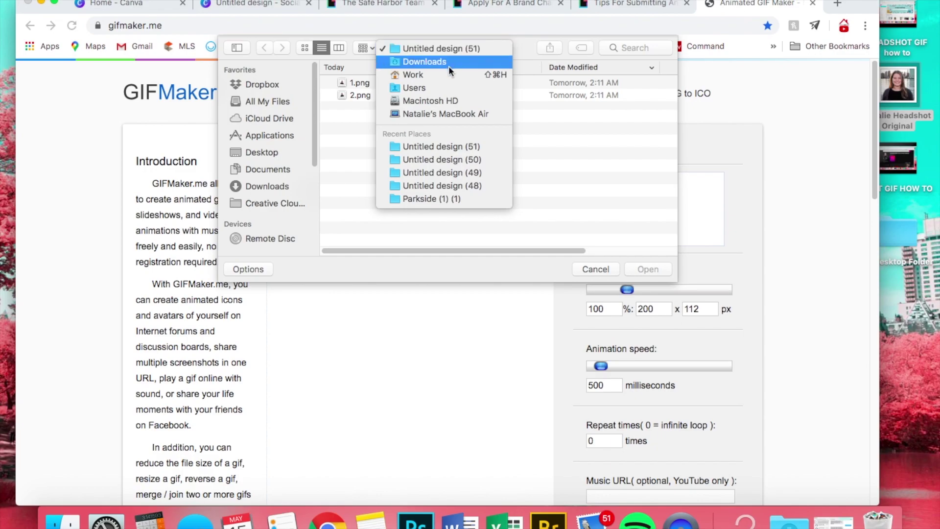
left_click(448, 64)
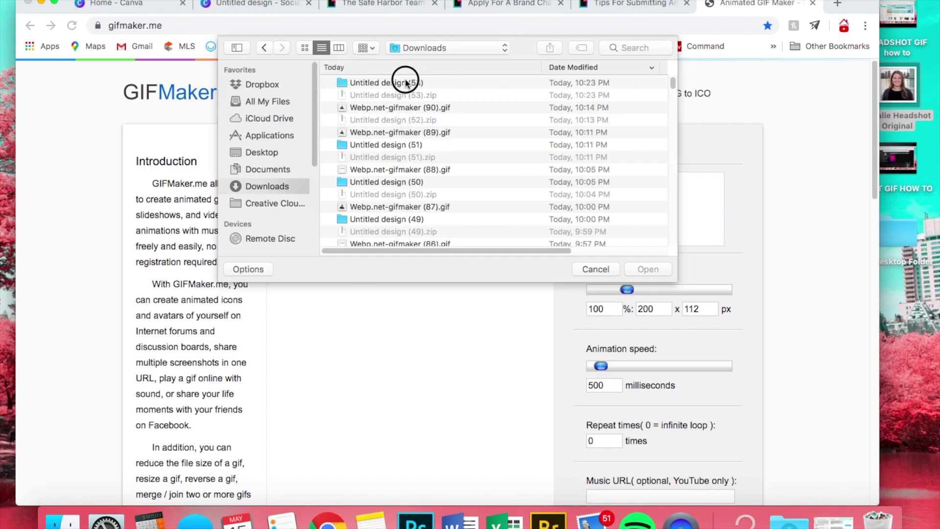
double_click(405, 81)
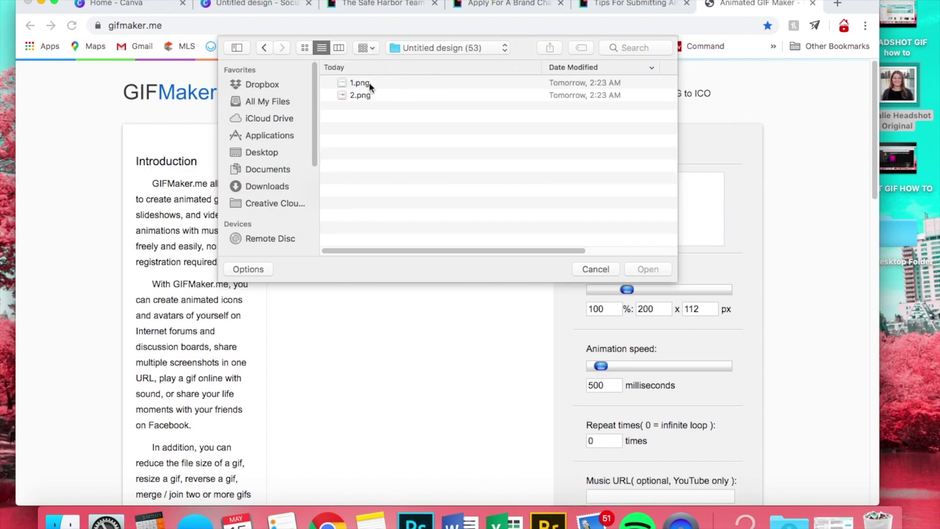
left_click(368, 84)
left_click(641, 269)
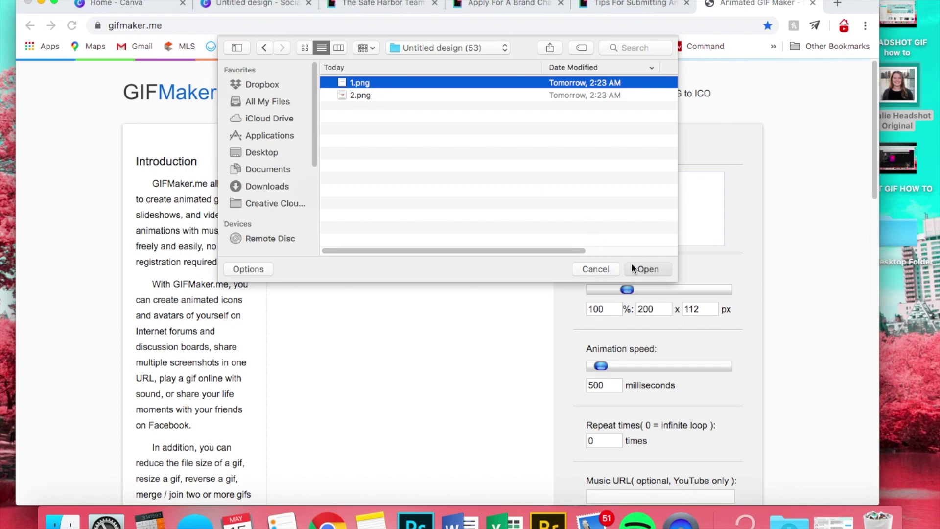
left_click(315, 196)
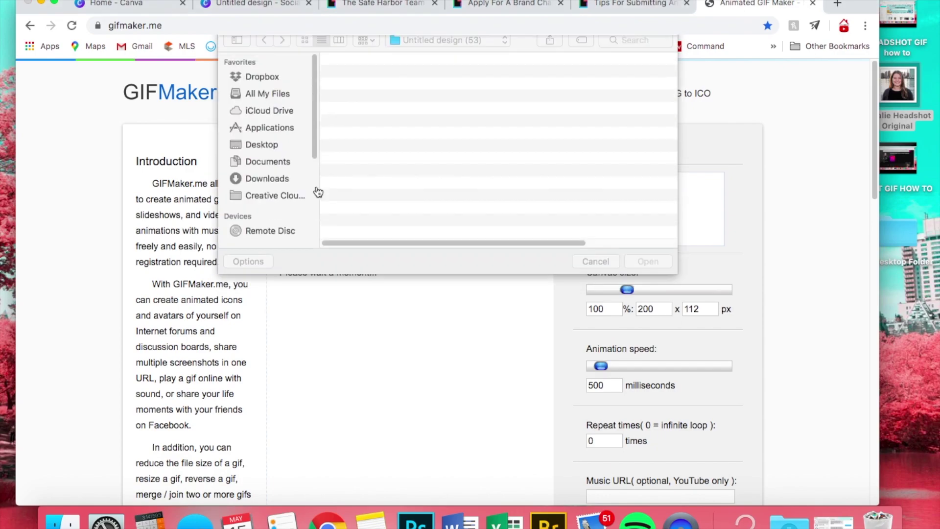
left_click(351, 95)
left_click(648, 269)
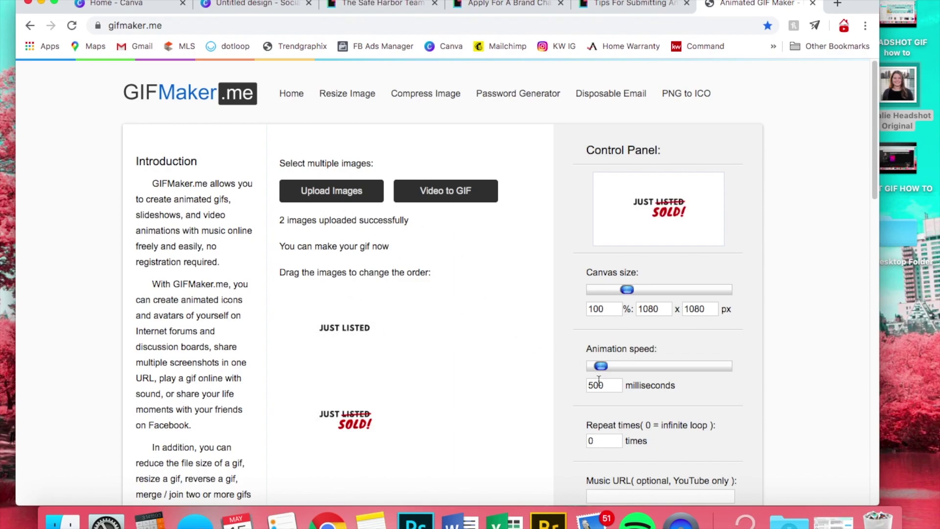
- Set the animation speed to 500 milliseconds per frame
scroll(646, 378, "down", 2)
double_click(598, 349)
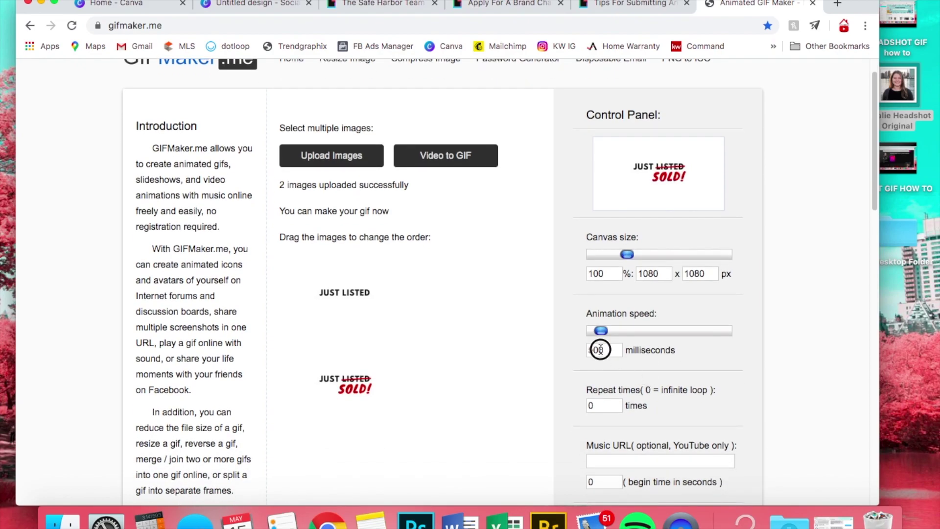
type("200")
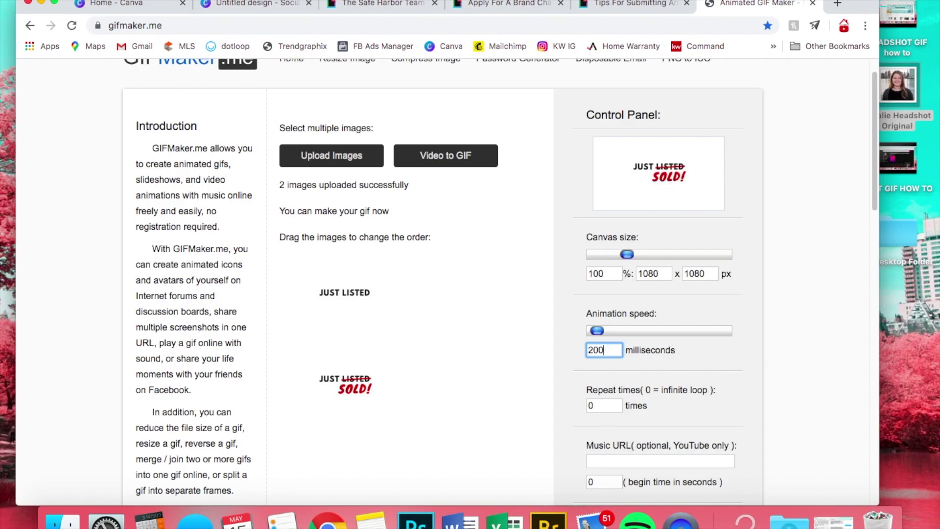
key("BackSpace")
key("BackSpace")
key("BackSpace")
type("500")
left_click(789, 303)
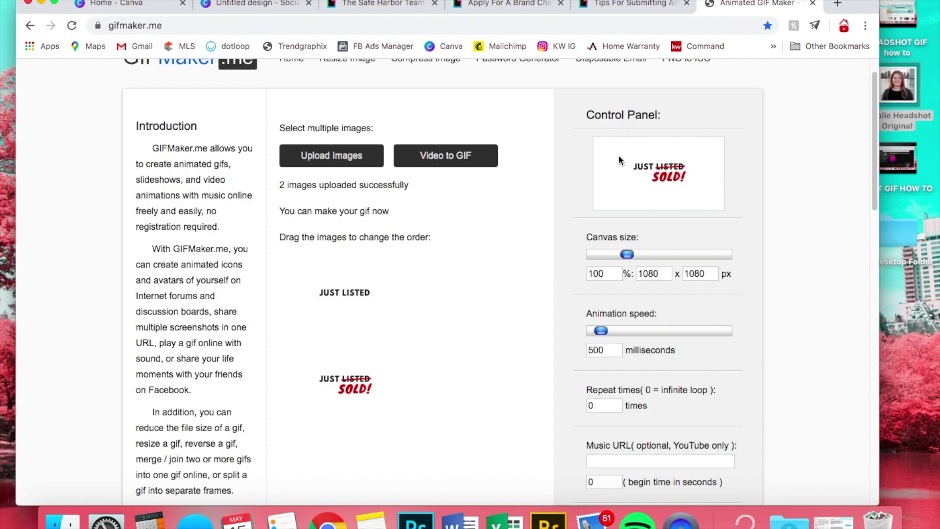
- Generate the GIF from the two frames and download it
scroll(826, 253, "down", 5)
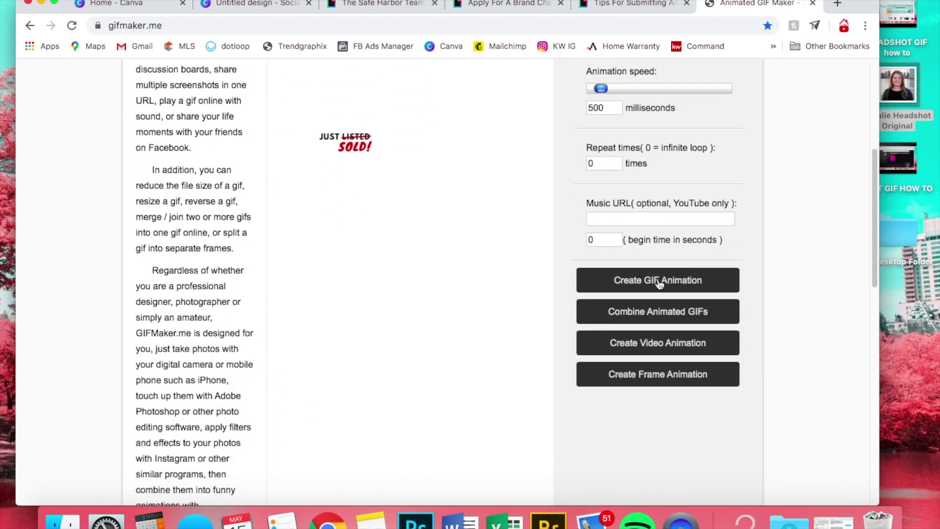
left_click(659, 284)
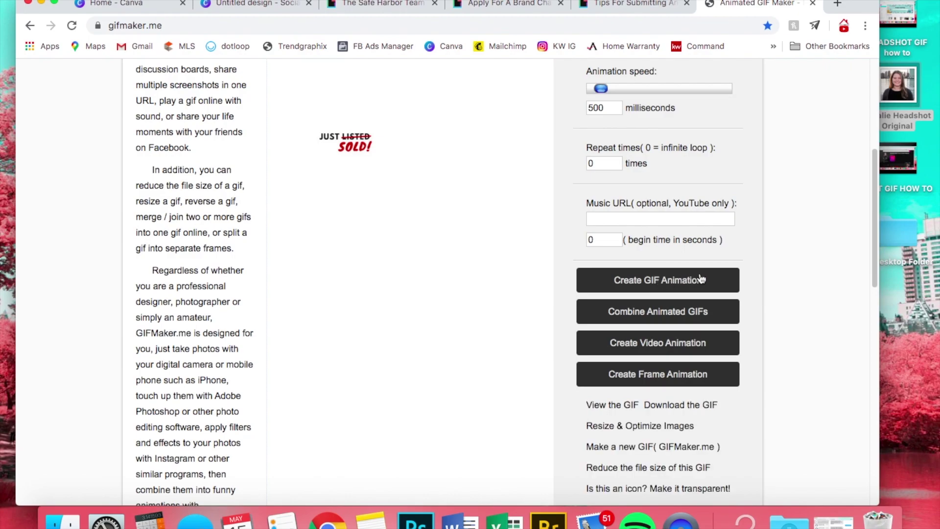
left_click(693, 406)
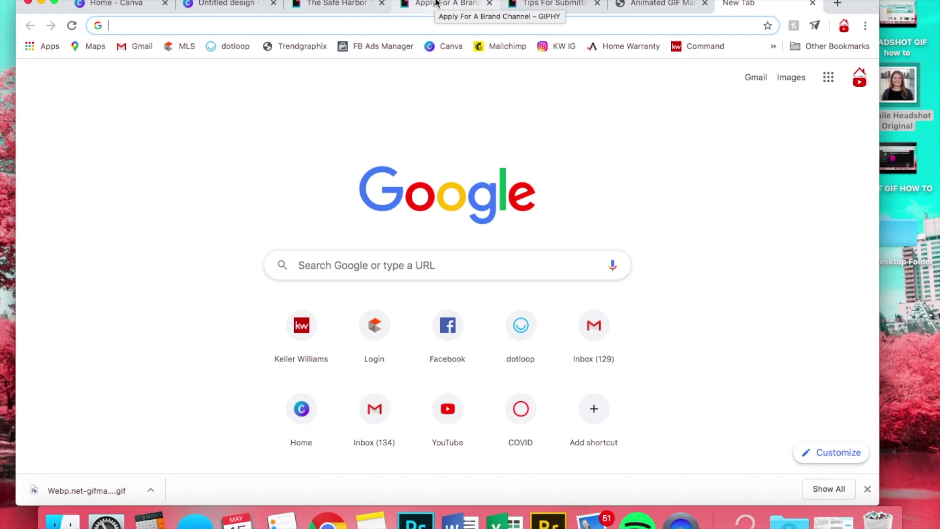
- Review the Apply For A Brand Channel page and GIPHY channel, ending on the Tips For Submitting article
left_click(435, 2)
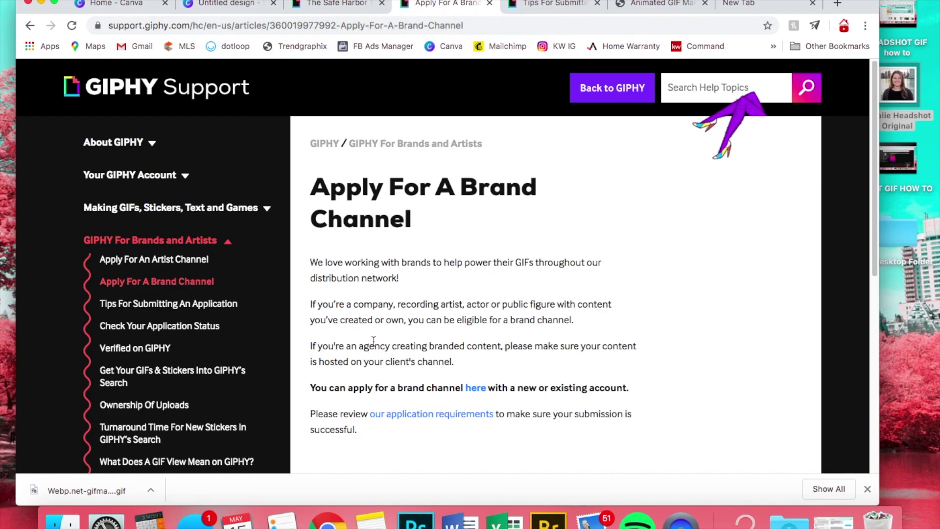
left_click(865, 489)
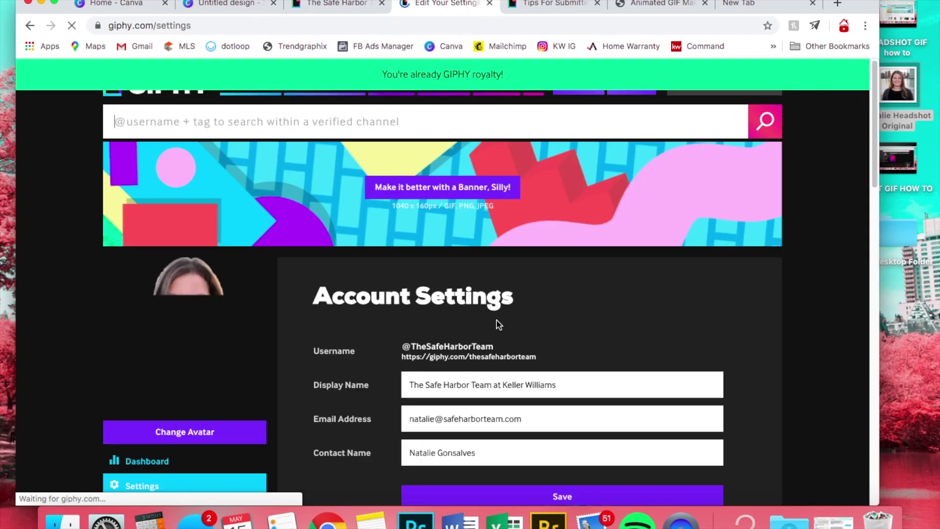
left_click(338, 5)
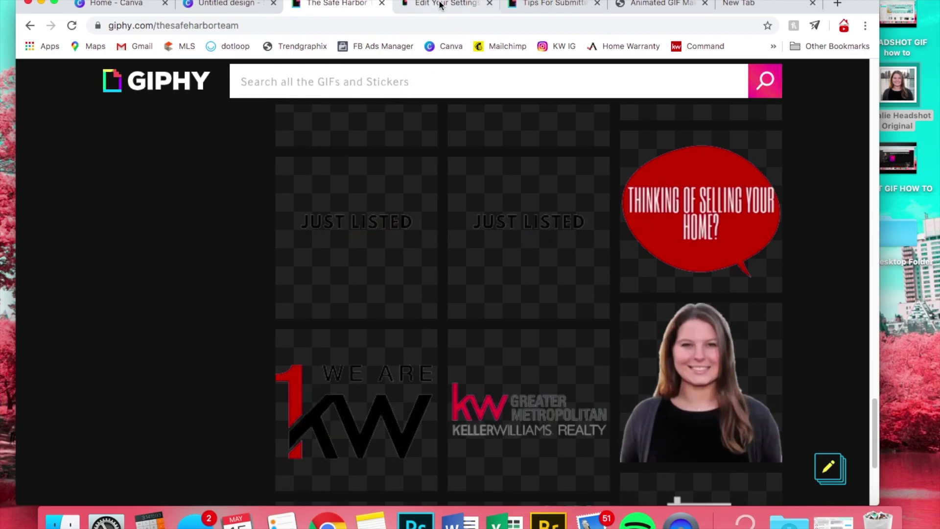
left_click(541, 6)
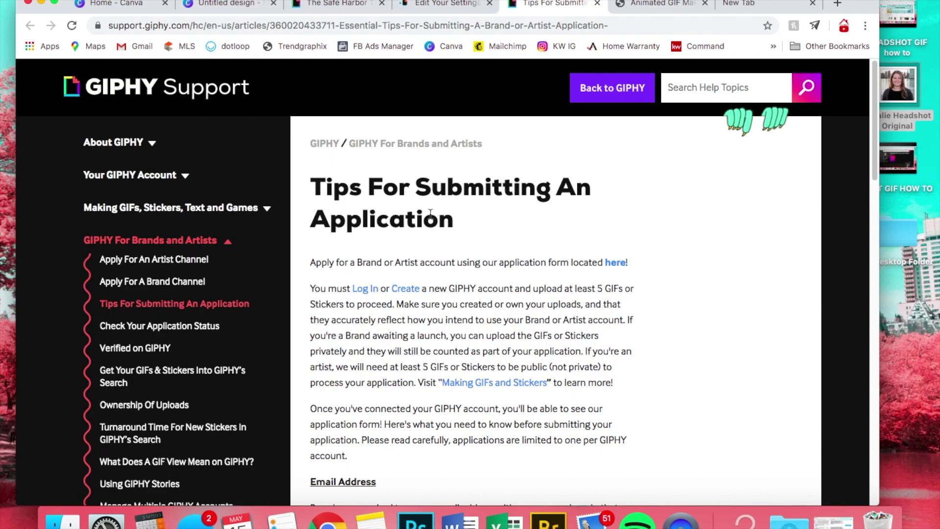
- Read through the Tips For Submitting An Application article, then return to Account Settings
scroll(429, 213, "down", 4)
scroll(430, 223, "up", 2)
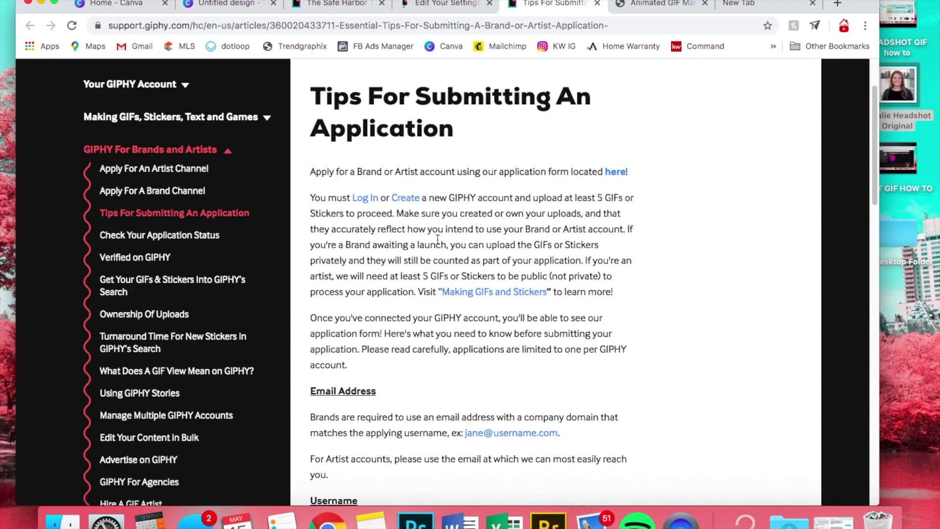
scroll(435, 243, "down", 3)
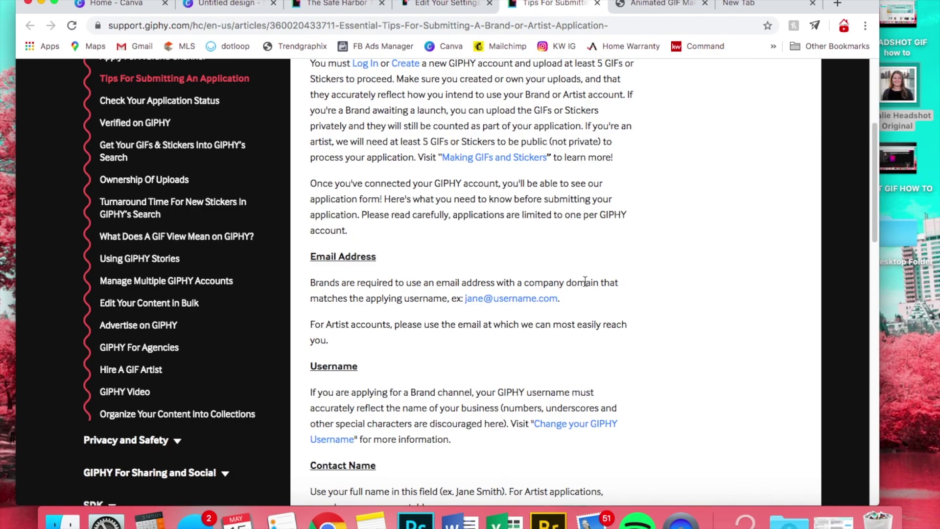
scroll(576, 293, "down", 2)
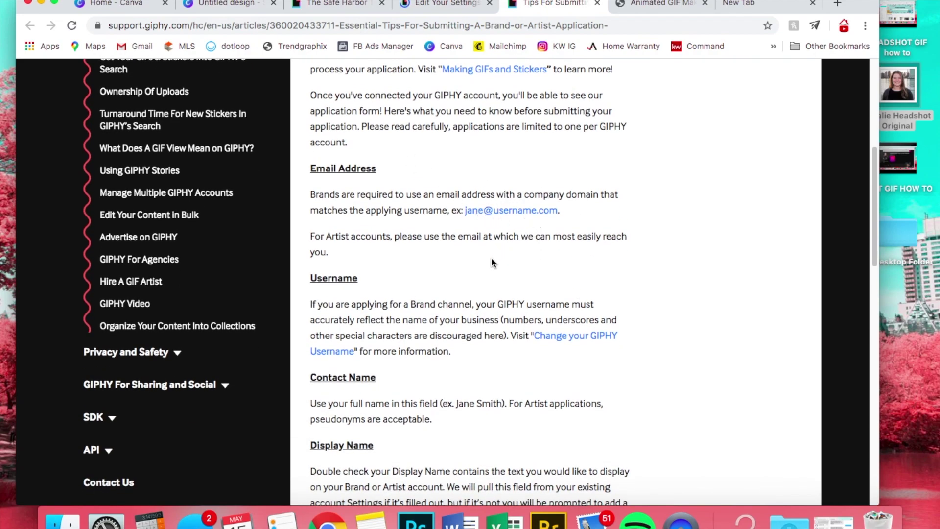
scroll(491, 262, "down", 2)
scroll(491, 262, "down", 3)
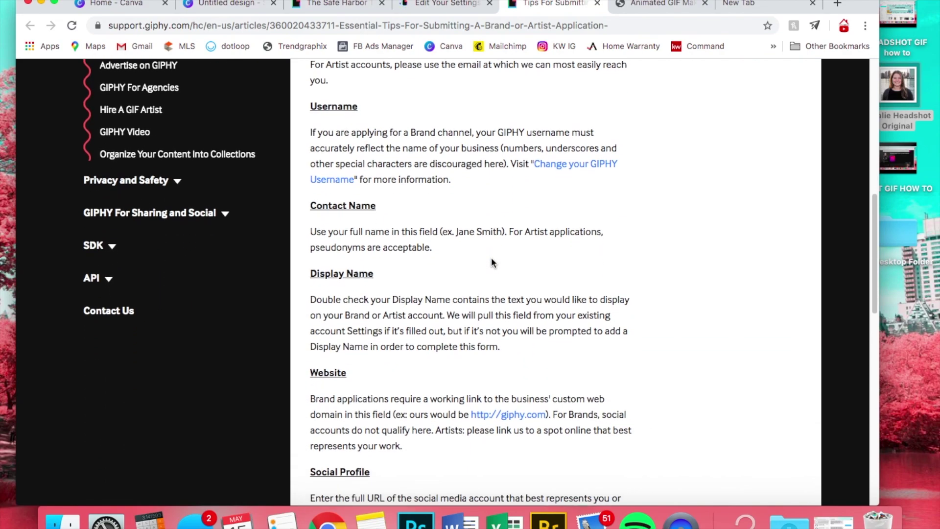
scroll(491, 261, "up", 1)
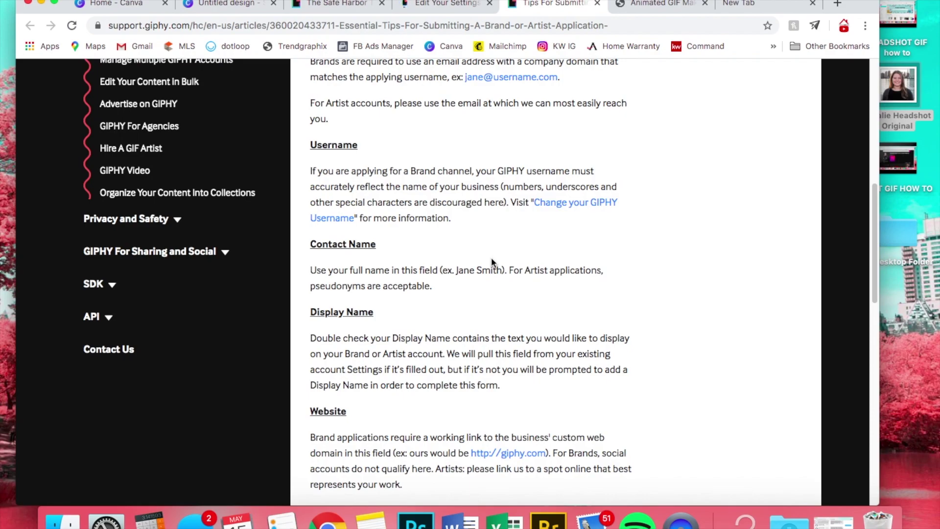
scroll(492, 262, "up", 1)
scroll(444, 204, "down", 3)
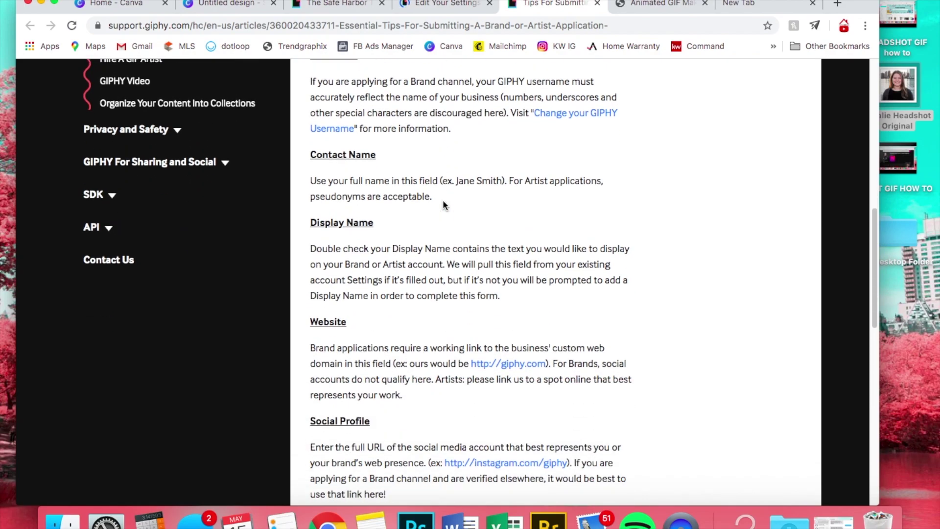
scroll(444, 205, "up", 1)
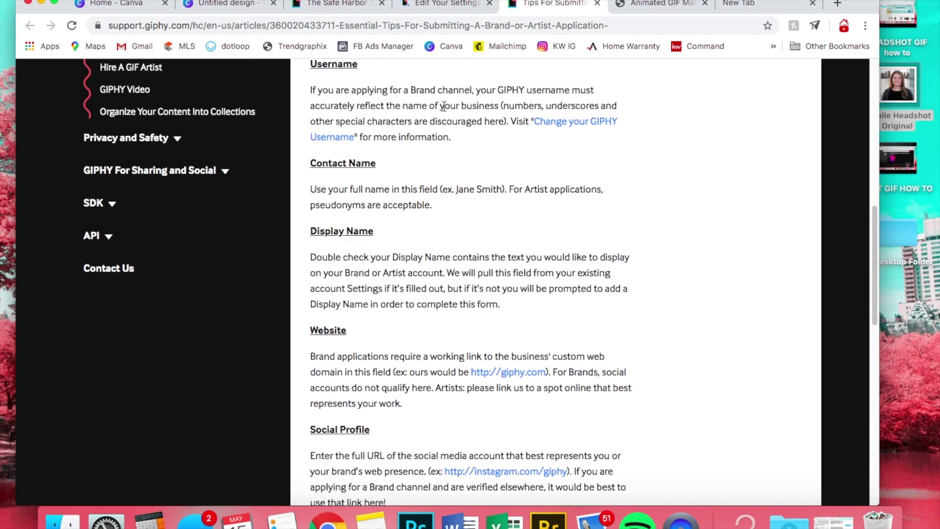
scroll(522, 201, "down", 3)
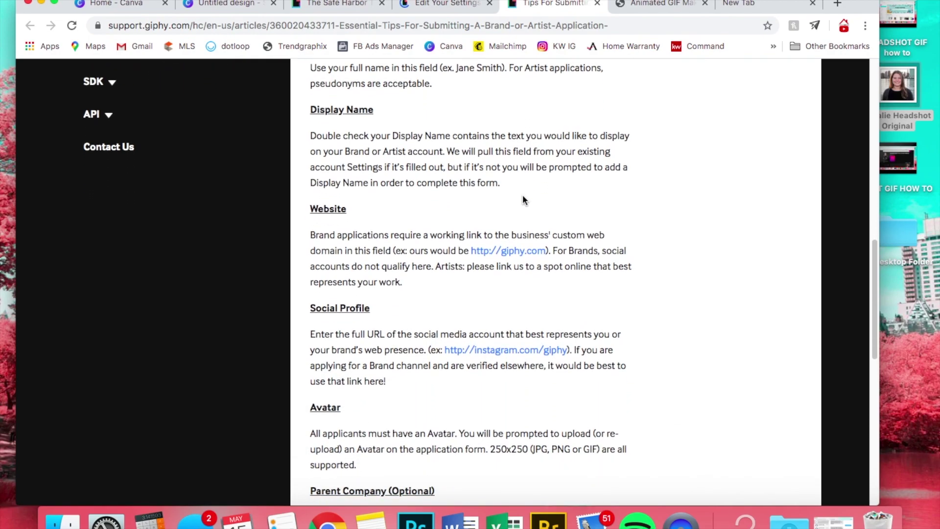
scroll(451, 270, "down", 5)
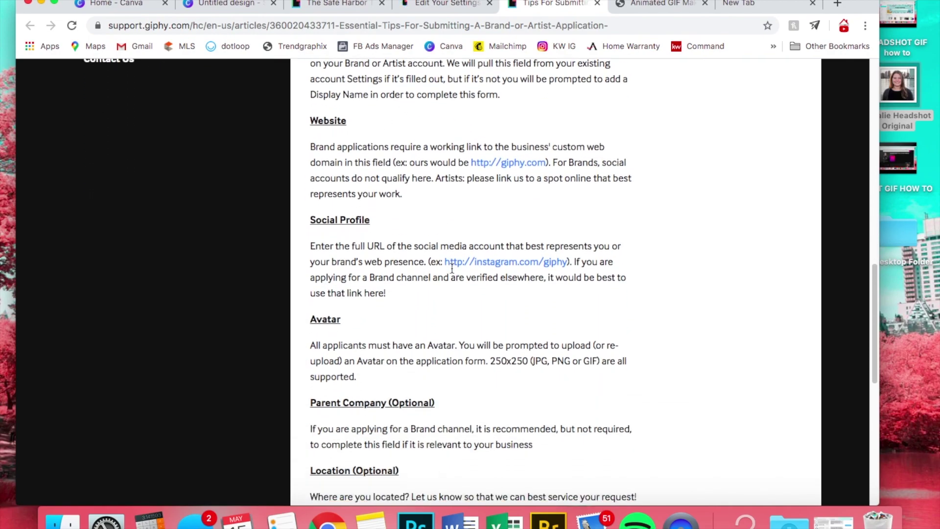
scroll(452, 267, "up", 10)
scroll(451, 266, "up", 10)
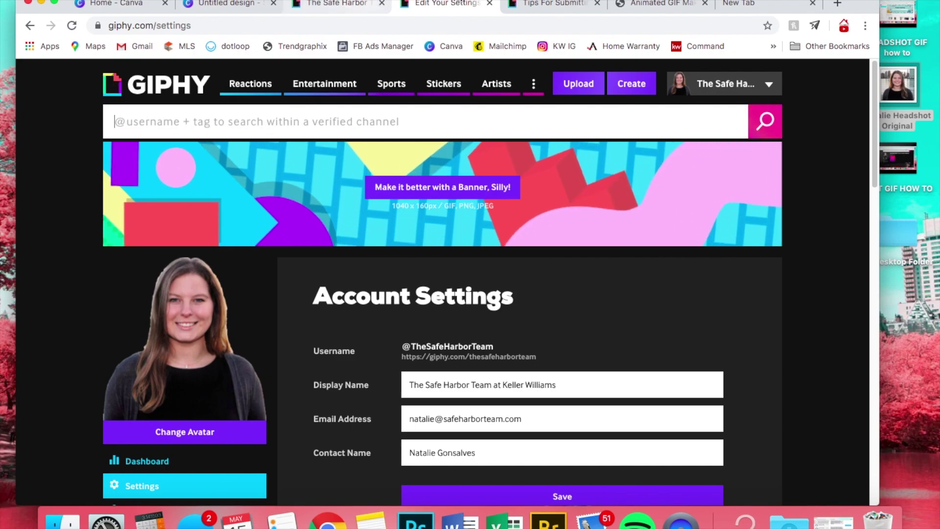
left_click(529, 5)
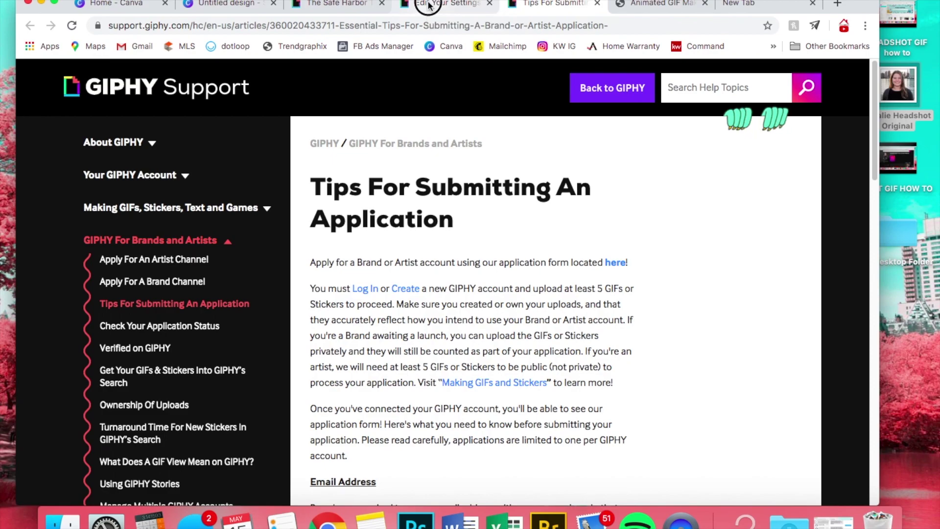
left_click(417, 4)
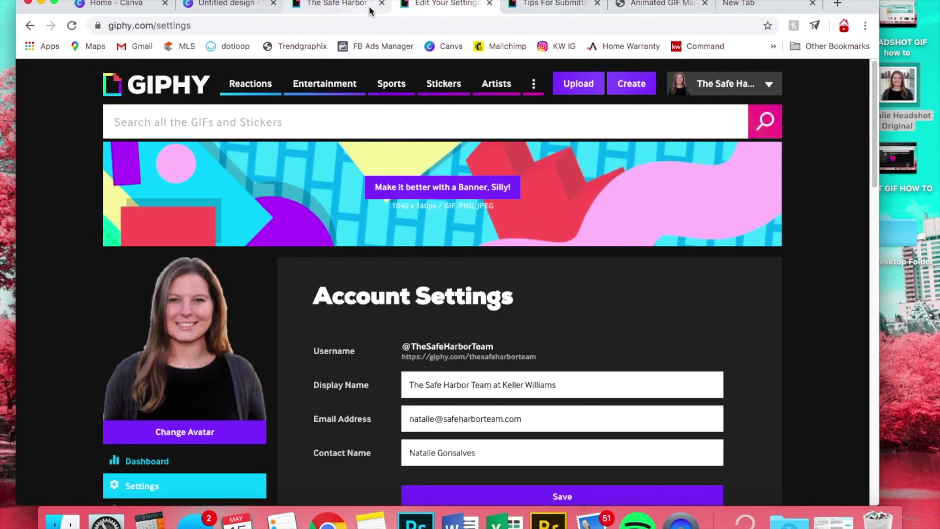
- Open giphy.com's upload page and drop the JUST LISTED GIF from Downloads onto it
left_click(343, 4)
left_click(334, 29)
type("giphy.com")
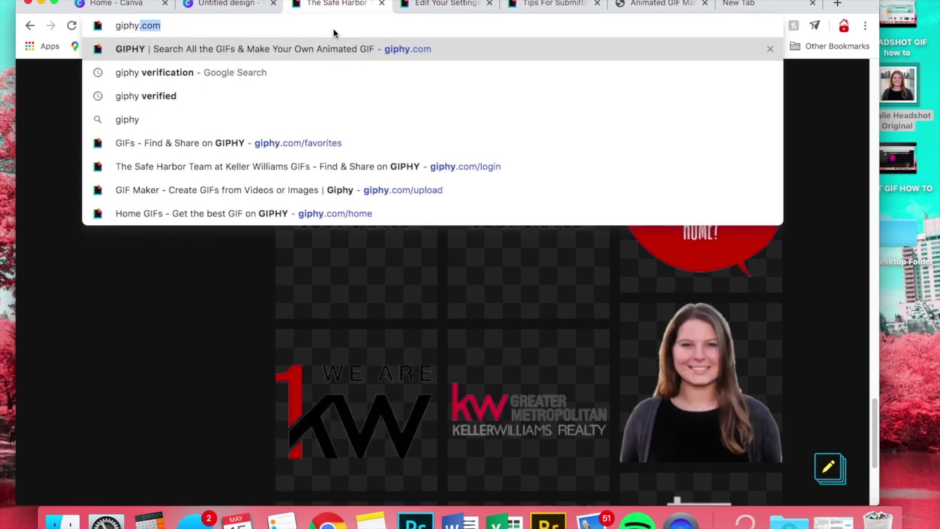
key("Return")
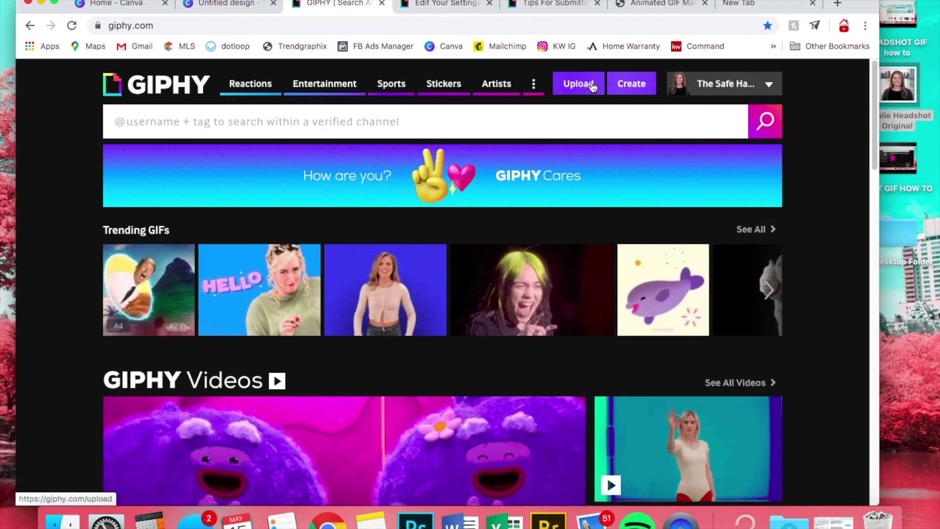
left_click(592, 87)
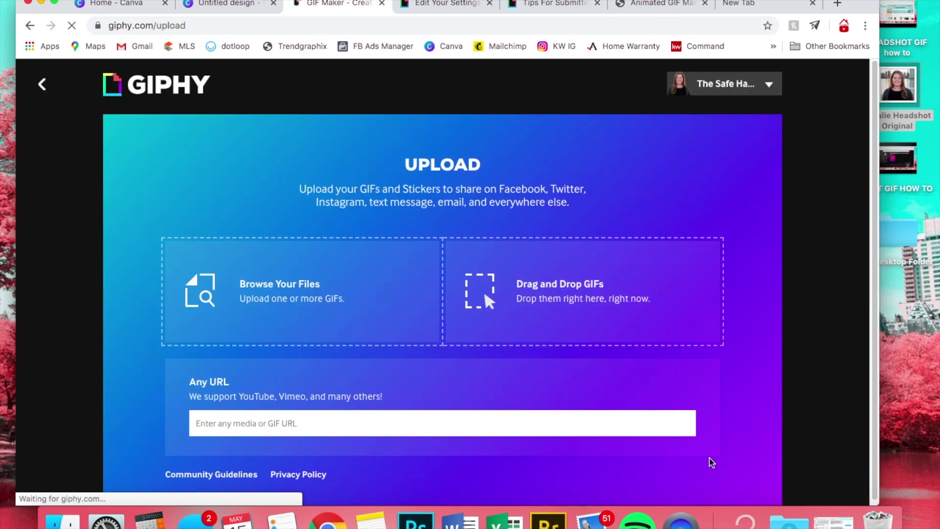
left_click(788, 521)
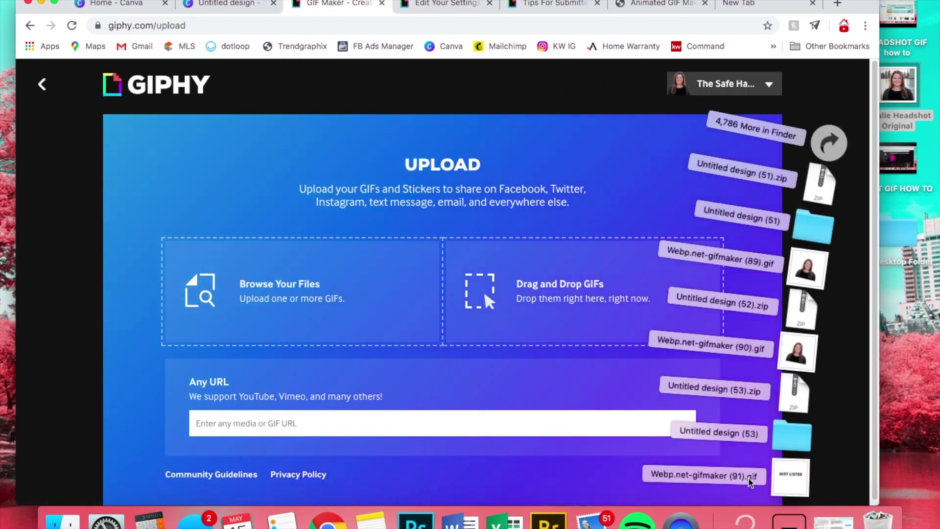
left_click_drag(749, 482, 560, 325)
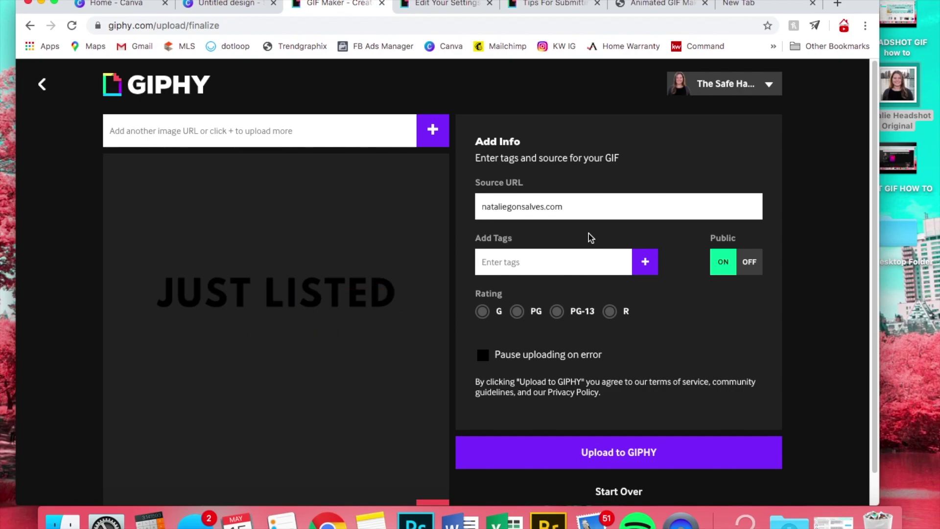
- Add the tags 'real estate', 'just sold', 'sold' and 'kw' to the GIF
type("real estate")
left_click(643, 263)
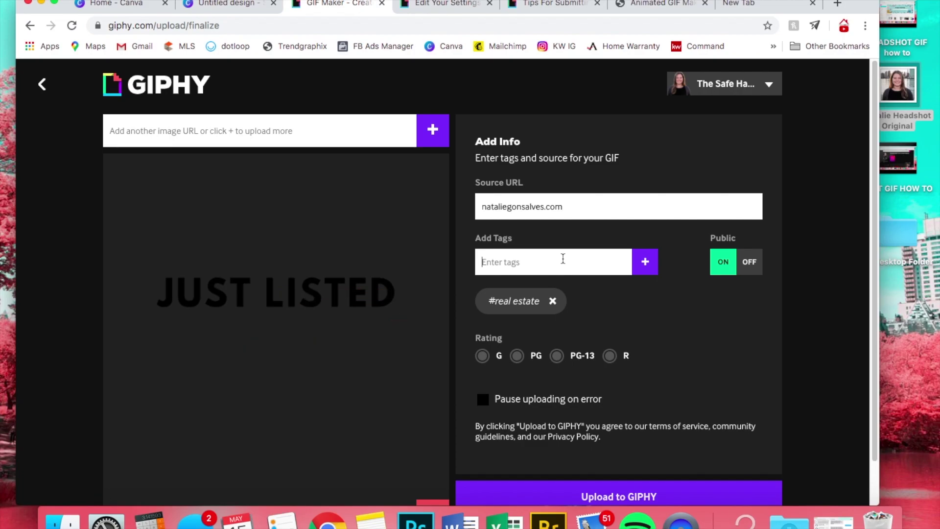
type("sold")
left_click(645, 261)
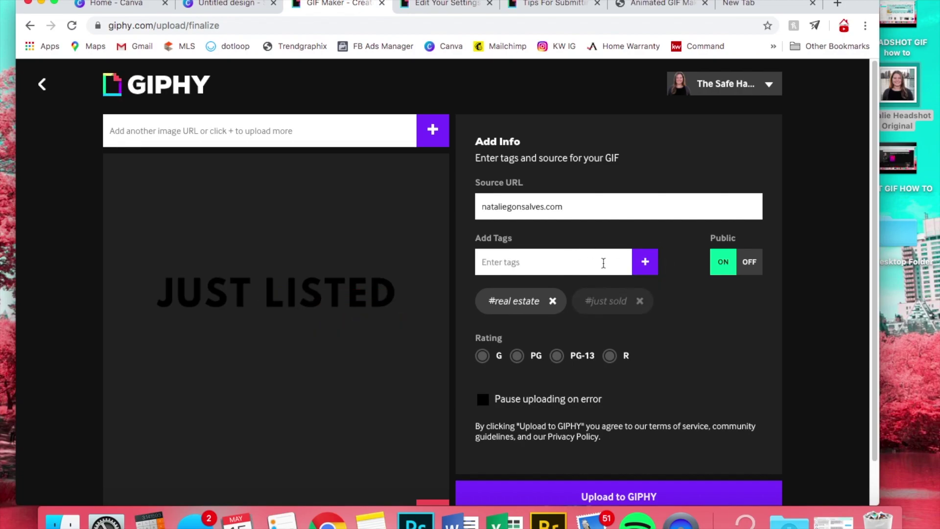
type("sold")
left_click(645, 261)
type("k")
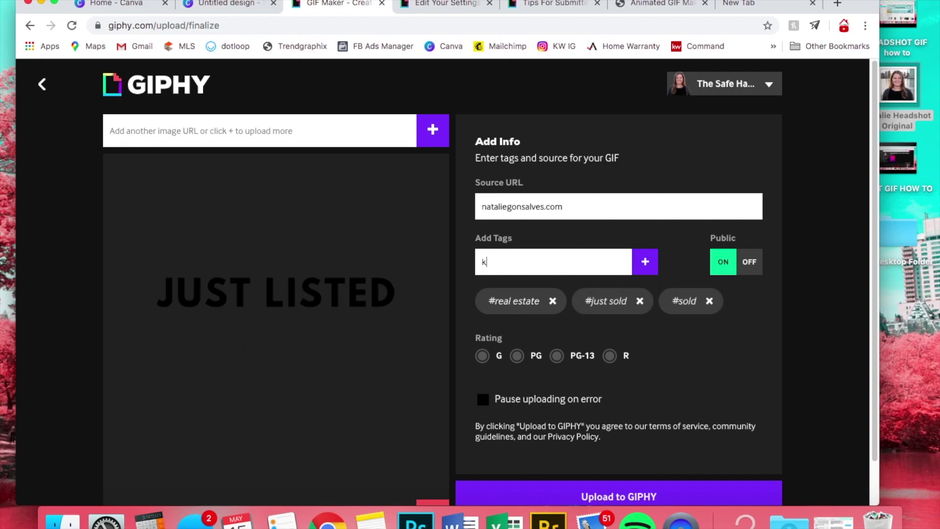
type("w")
key("Return")
- Add tags for Keller Williams, the Safe Harbor Team, and the agent's name
type("k")
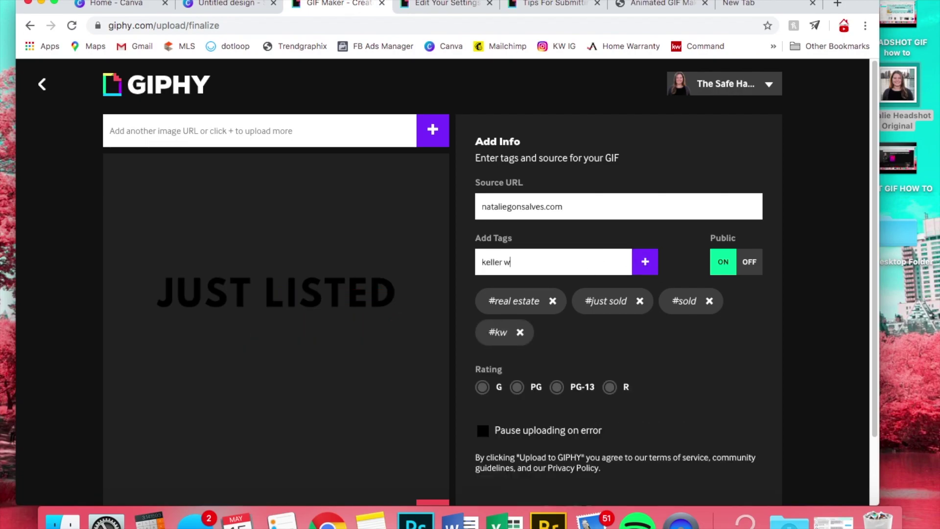
left_click(642, 263)
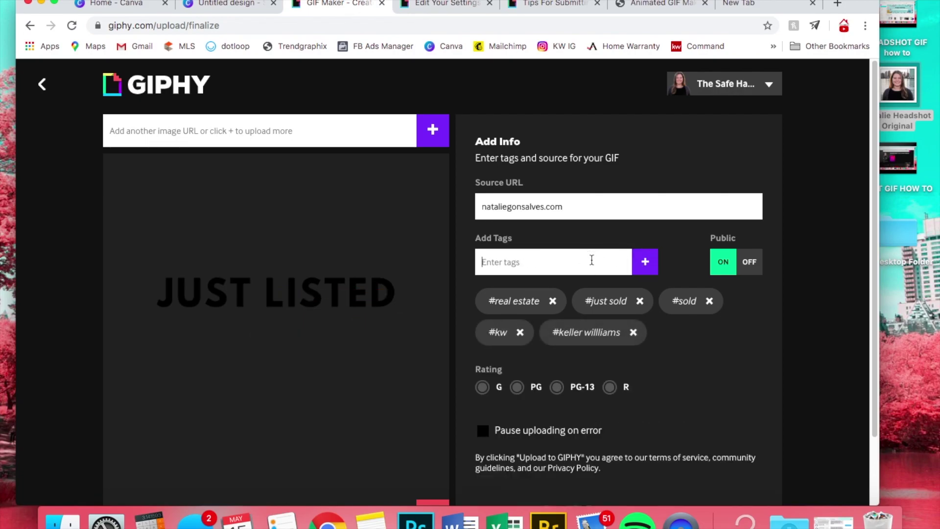
type("safe habro")
key("BackSpace")
key("BackSpace")
key("BackSpace")
type("rbor team")
left_click(654, 261)
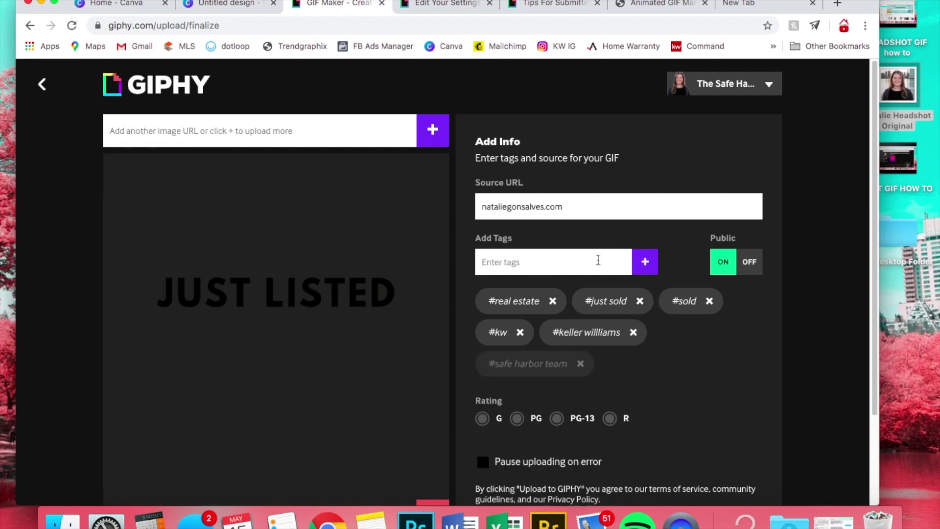
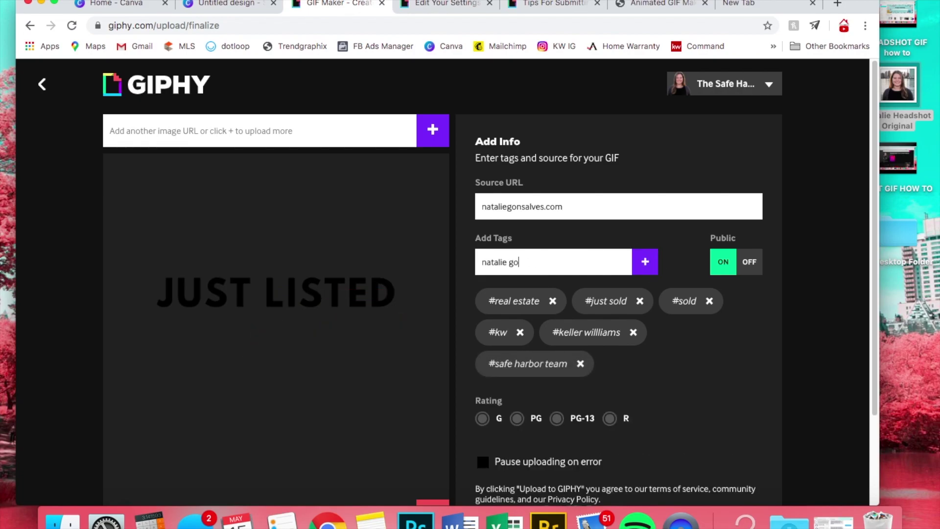
left_click(643, 260)
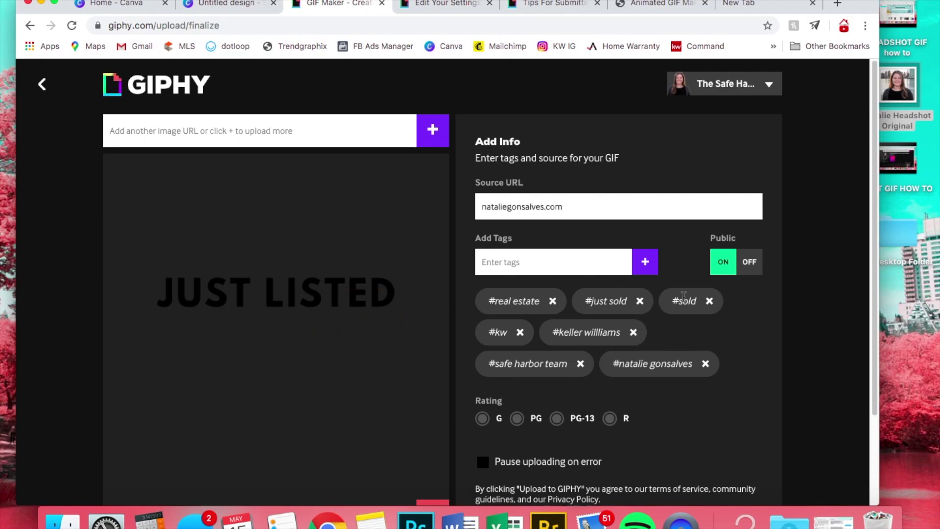
- Remove the sold tag, rate the GIF G, and upload it to GIPHY
left_click(709, 300)
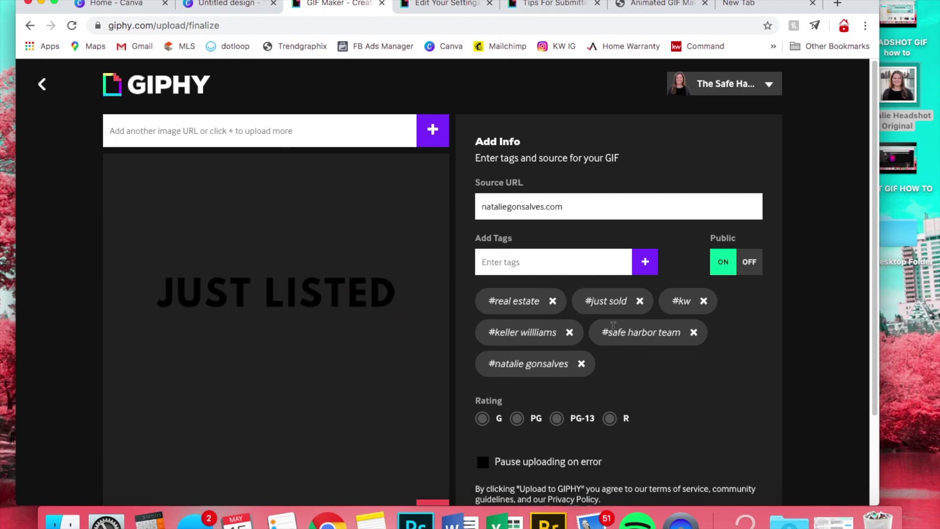
scroll(485, 313, "down", 3)
left_click(486, 311)
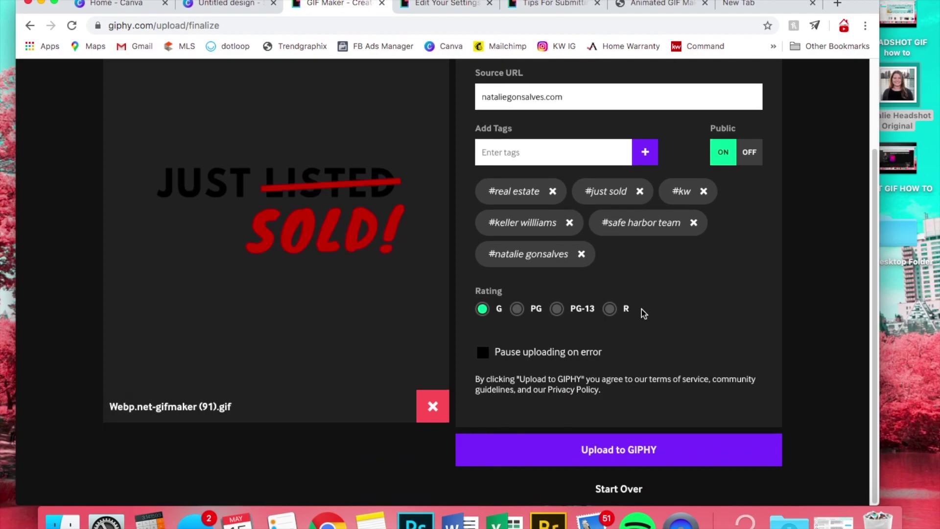
left_click(577, 449)
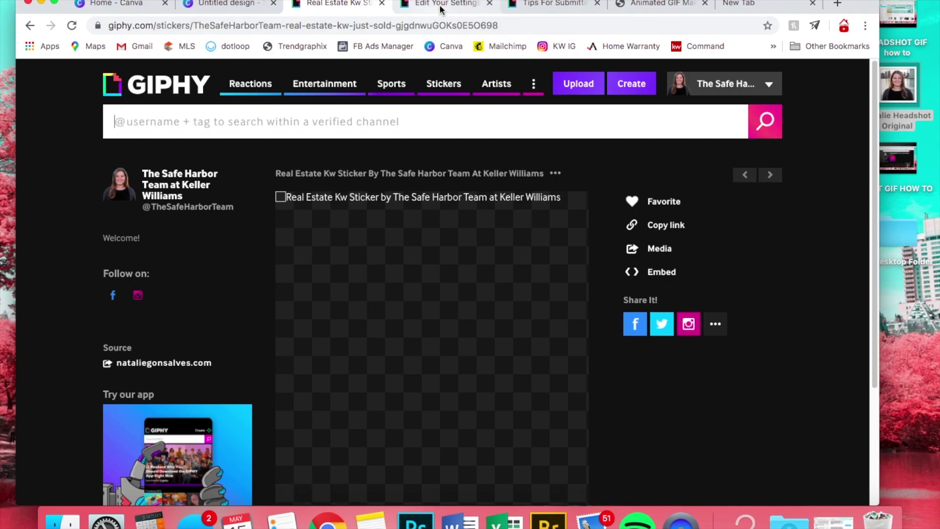
- Follow the brand application link in GIPHY's tips, confirming the account already has royalty status
left_click(532, 9)
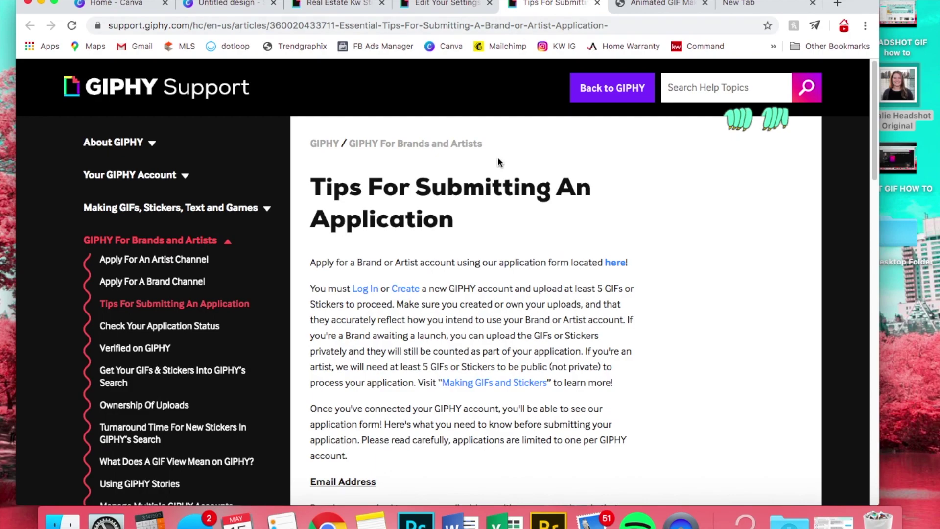
left_click(615, 262)
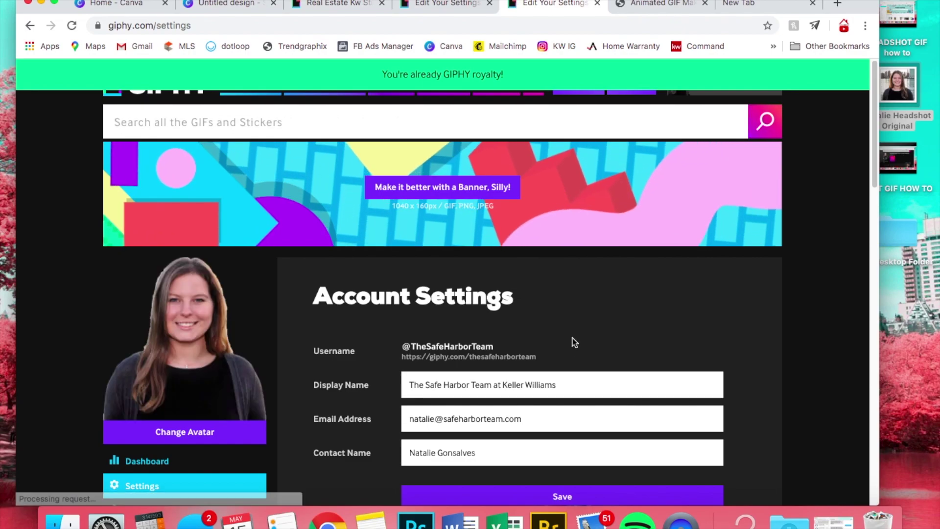
scroll(573, 342, "down", 2)
scroll(572, 342, "down", 5)
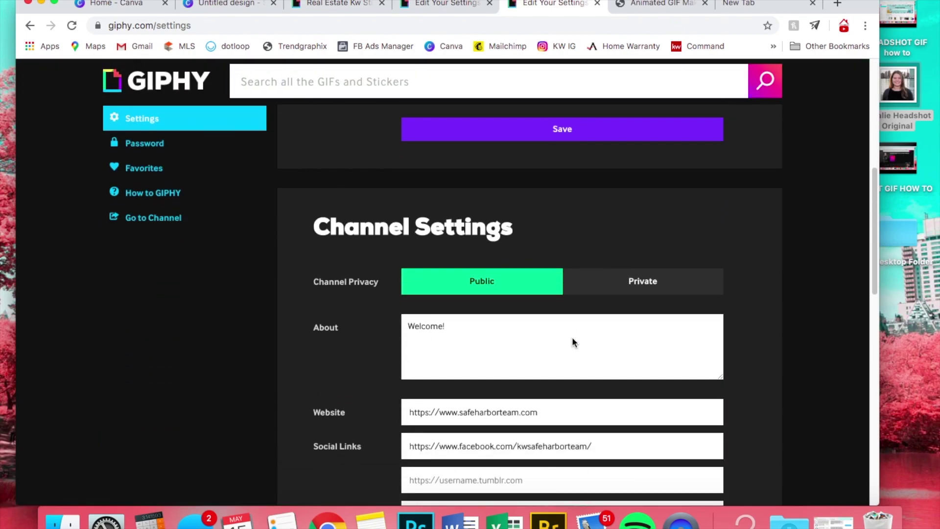
scroll(573, 342, "up", 3)
- Glance at the settings tab, revisit the uploaded sticker page, then return to the Canva design
left_click(428, 2)
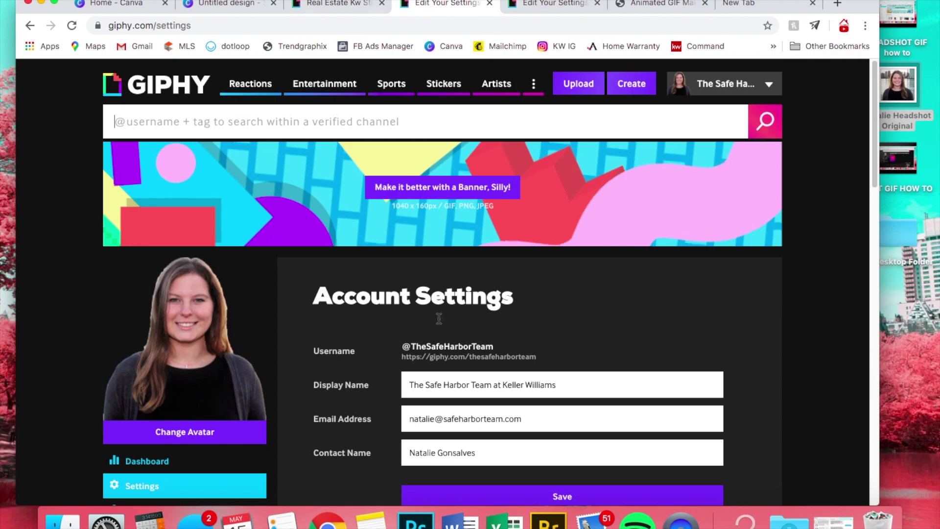
left_click(341, 3)
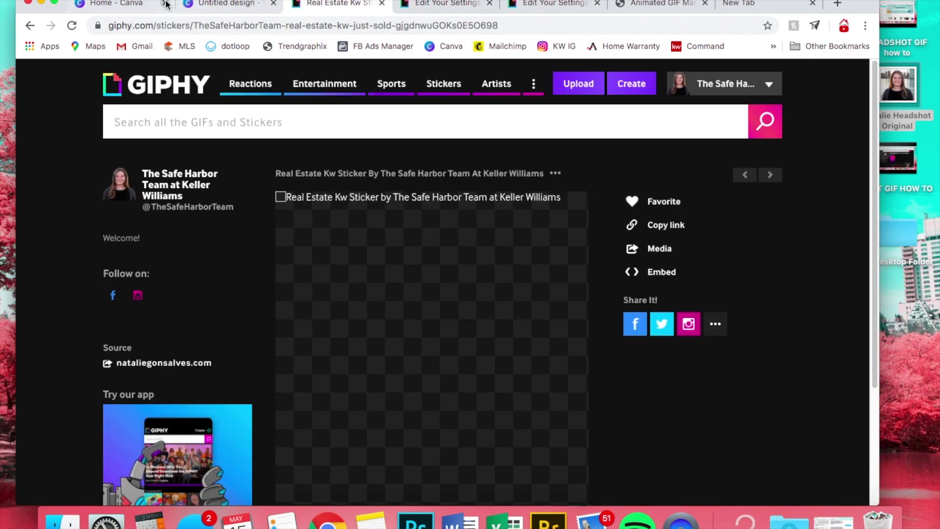
left_click(218, 5)
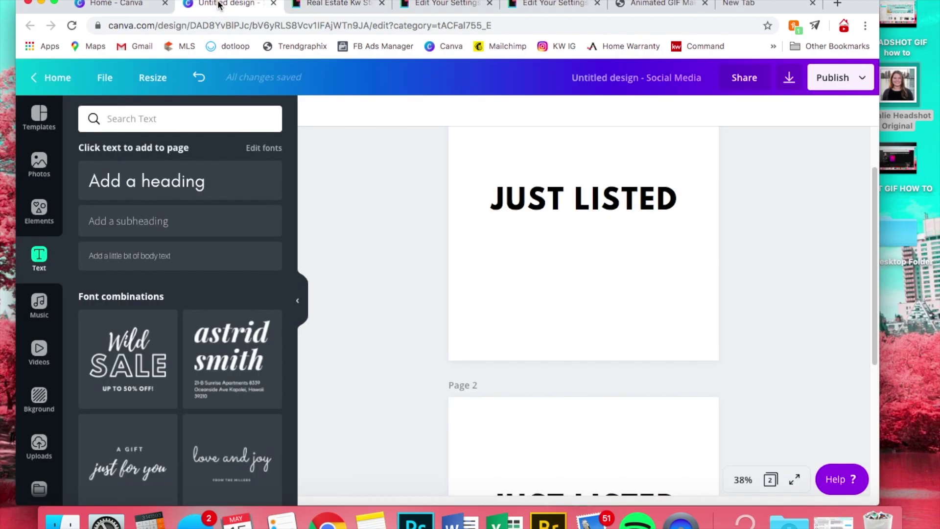
- From the Canva home page, upload the original headshot image and place it on the blank page
left_click(273, 5)
left_click(129, 5)
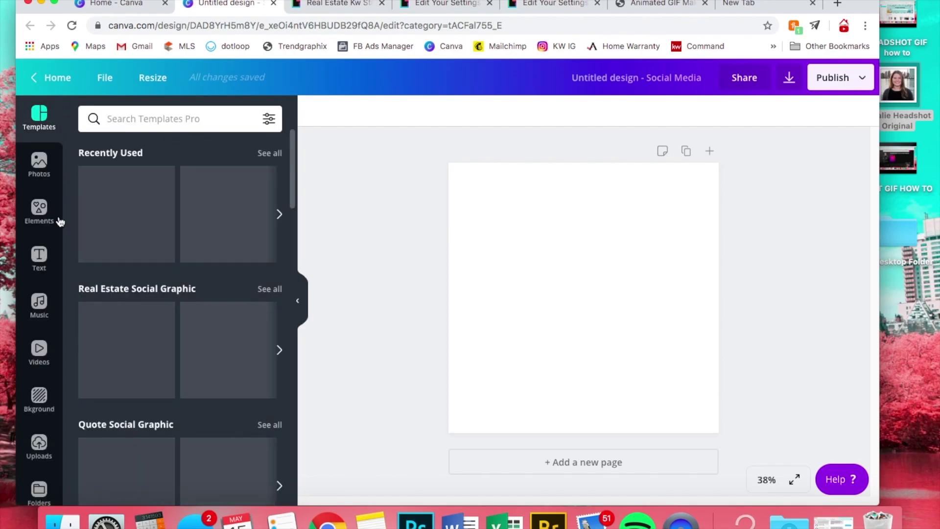
left_click_drag(897, 83, 258, 266)
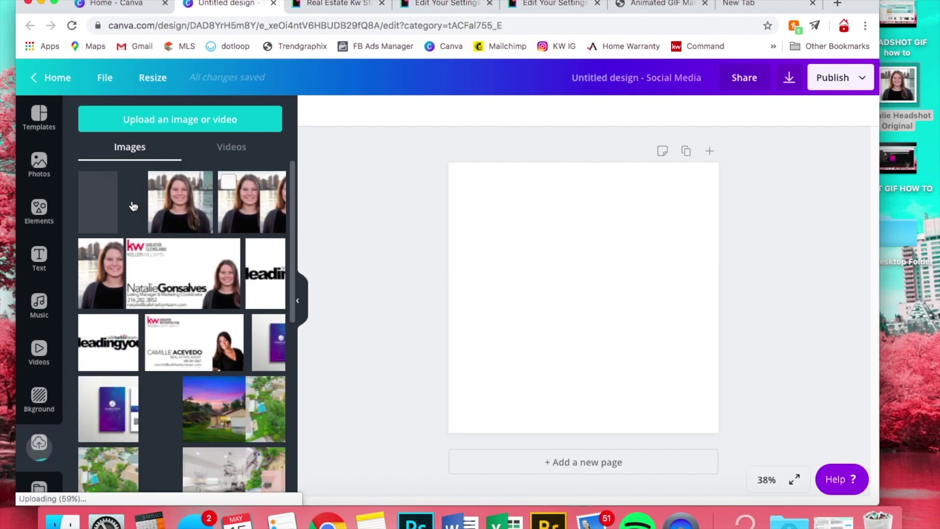
left_click(201, 205)
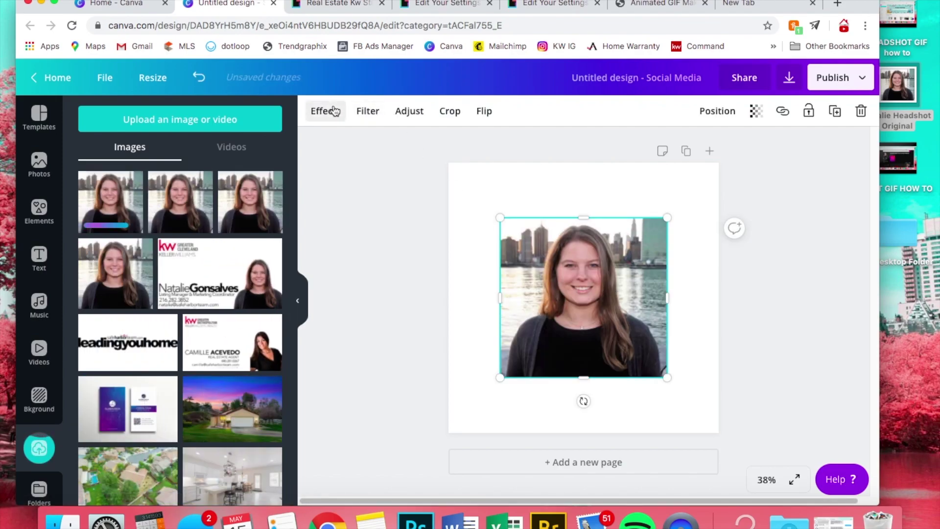
- Remove the headshot's background with Background Remover and tilt it about 6 degrees
left_click(334, 110)
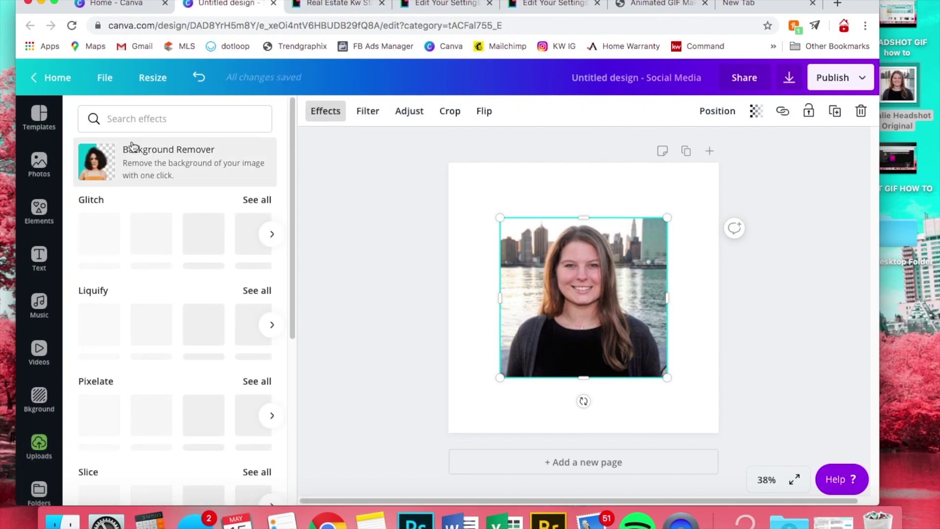
left_click(146, 167)
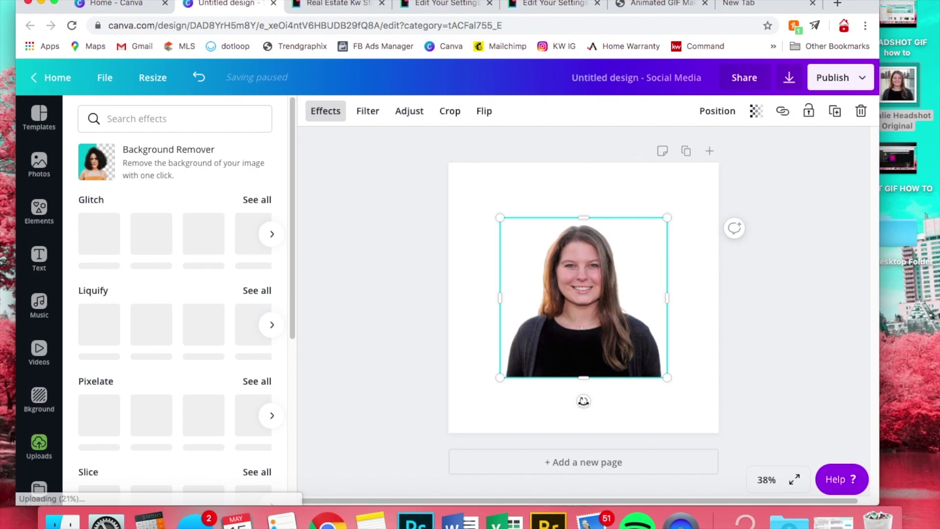
left_click_drag(583, 402, 572, 400)
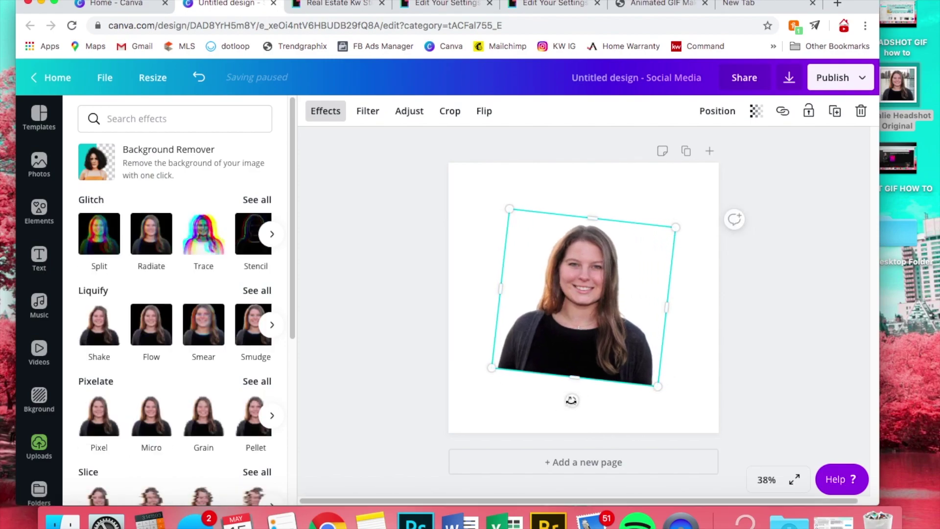
- Duplicate the page and tilt the Page 2 photo about 6 degrees the opposite way
left_click(688, 152)
left_click(616, 356)
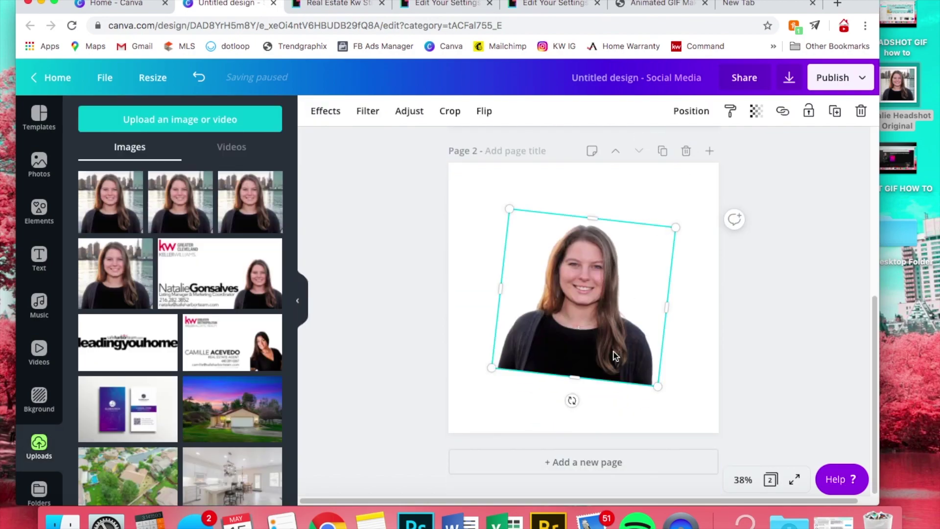
left_click_drag(571, 400, 594, 396)
left_click(756, 259)
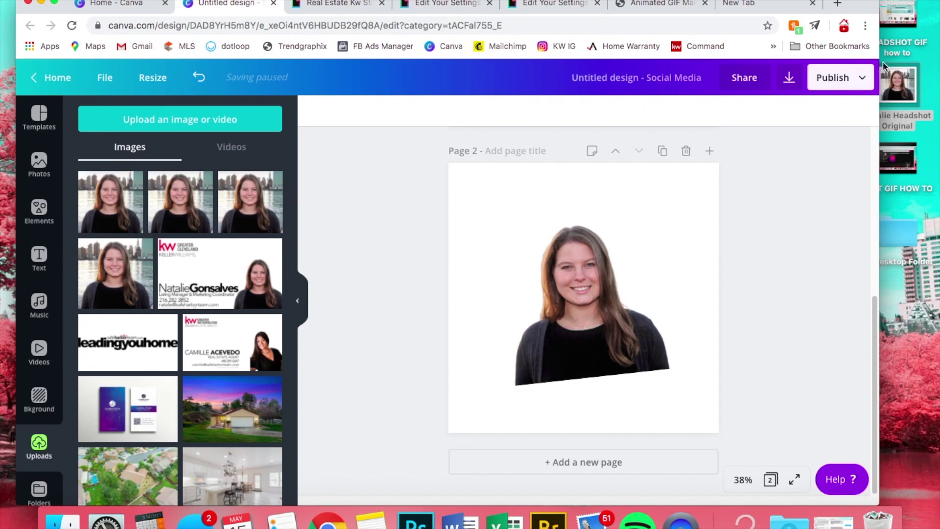
left_click(860, 78)
- Download both pages as PNGs with a transparent background and open the zip
left_click(721, 145)
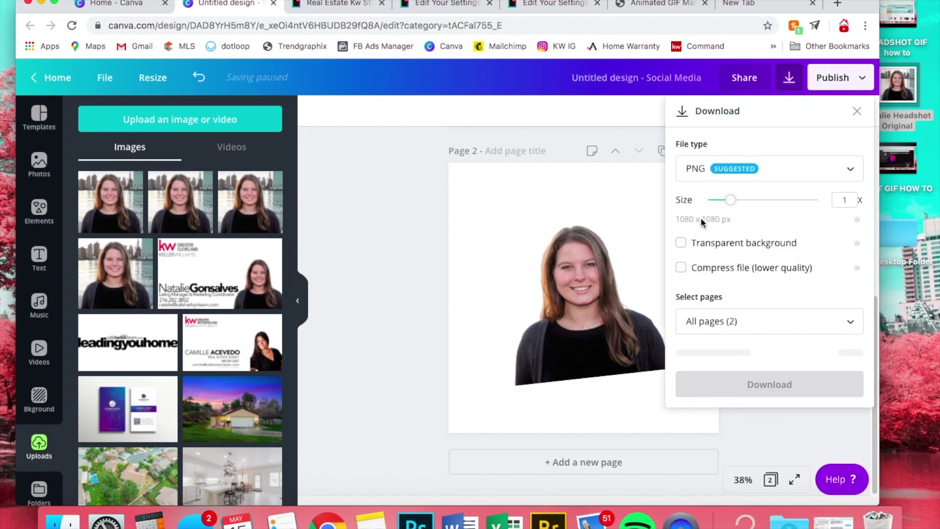
left_click(681, 243)
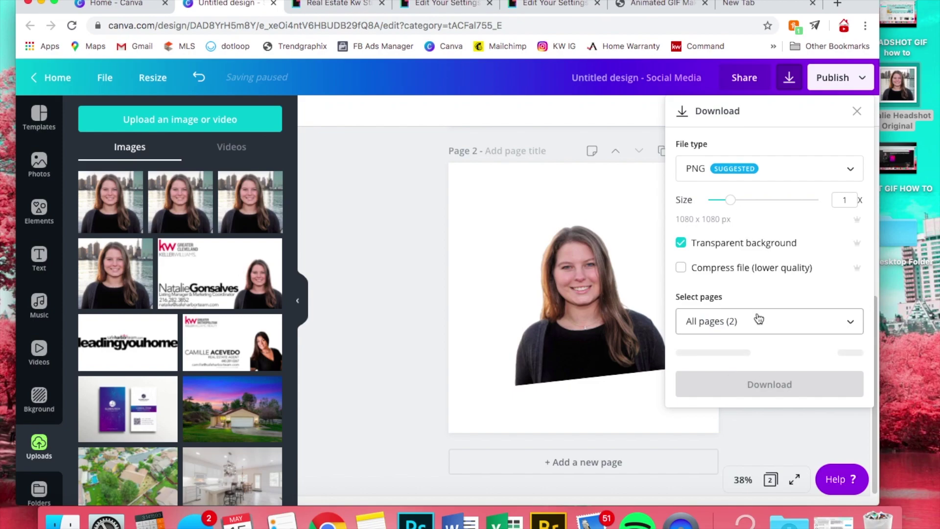
left_click(764, 352)
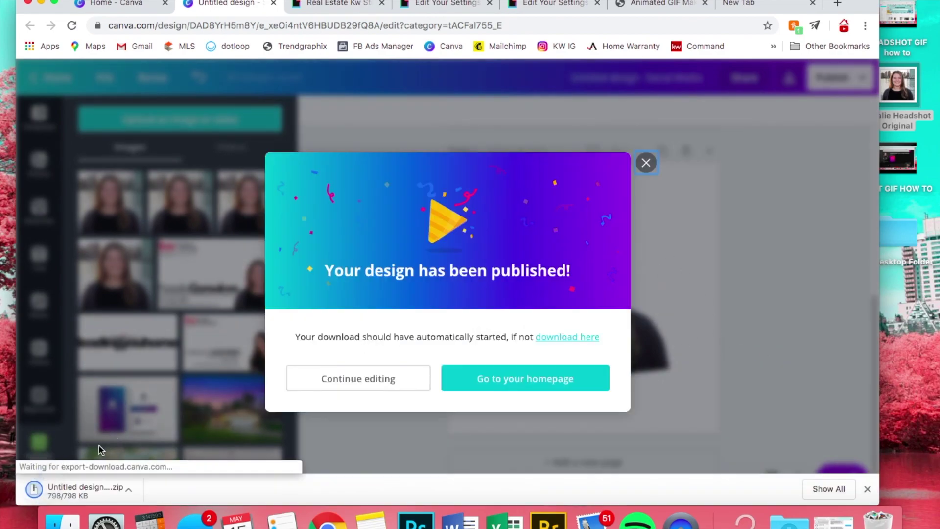
left_click(72, 490)
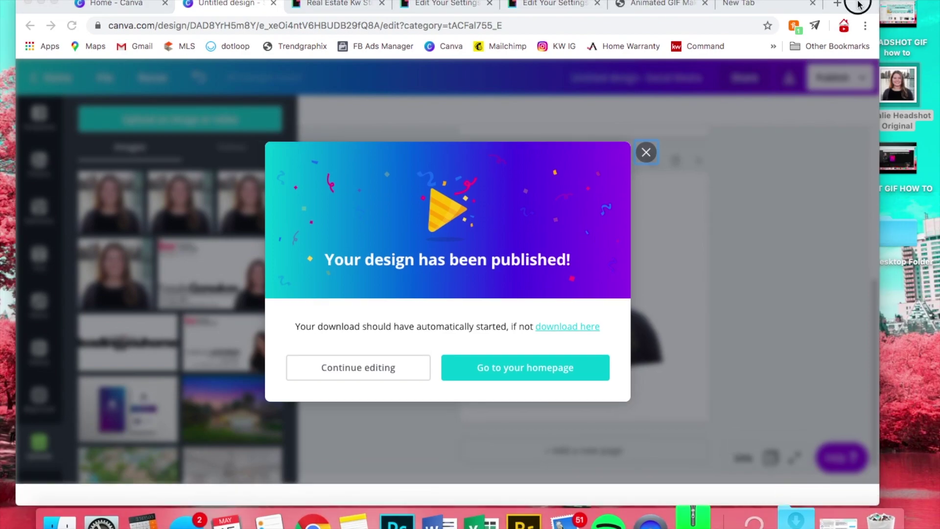
- Go to gifmaker.me in the new browser tab
left_click(776, 5)
left_click(654, 24)
type("gifmaker.me")
key("Return")
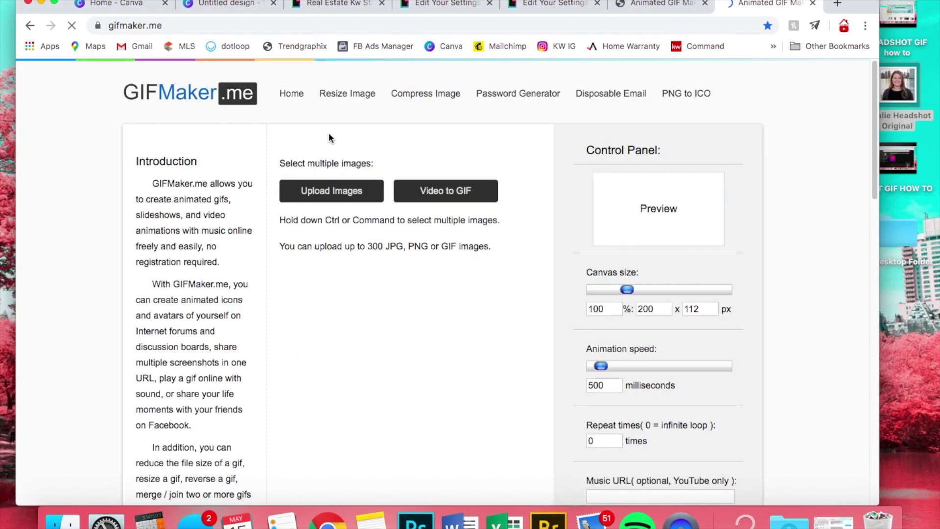
- Upload 1.png and 2.png from the Downloads 'Untitled design (54)' folder to GIFMaker.me
left_click(306, 191)
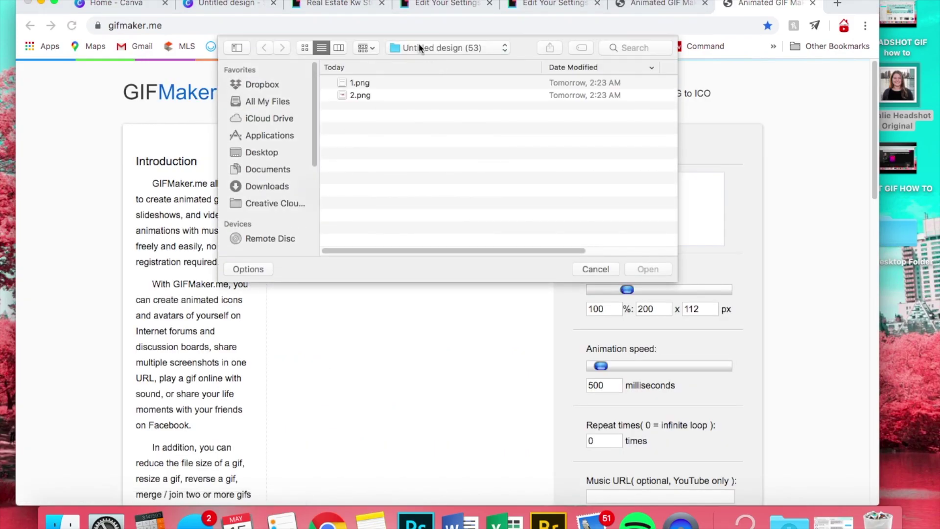
left_click(431, 48)
left_click(419, 62)
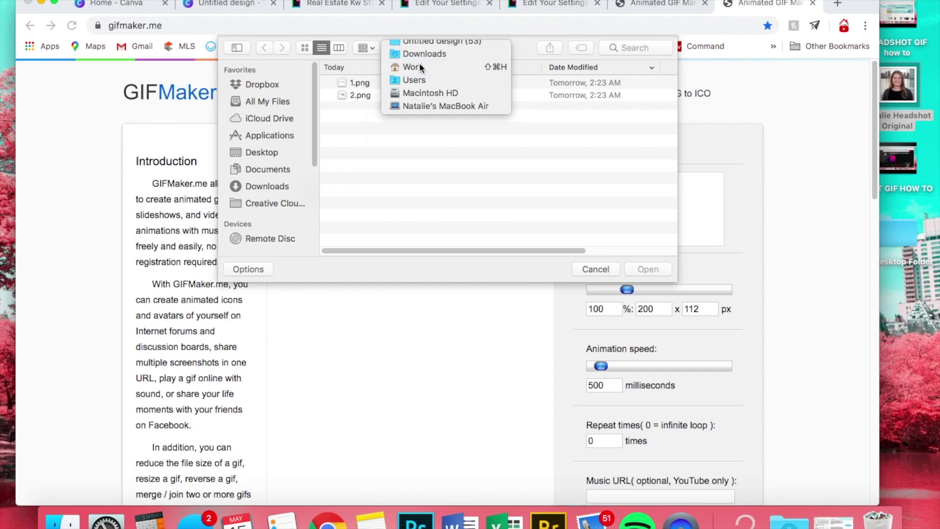
double_click(381, 82)
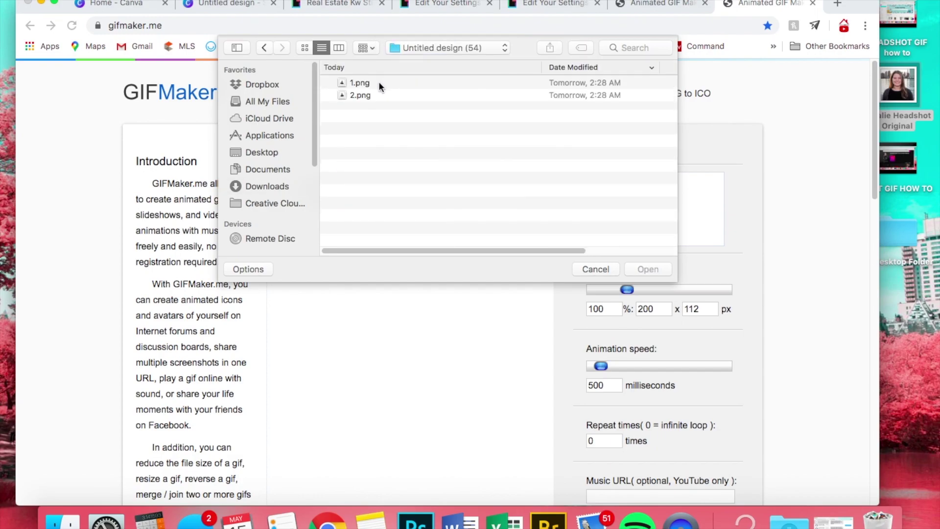
left_click(378, 83)
left_click(648, 268)
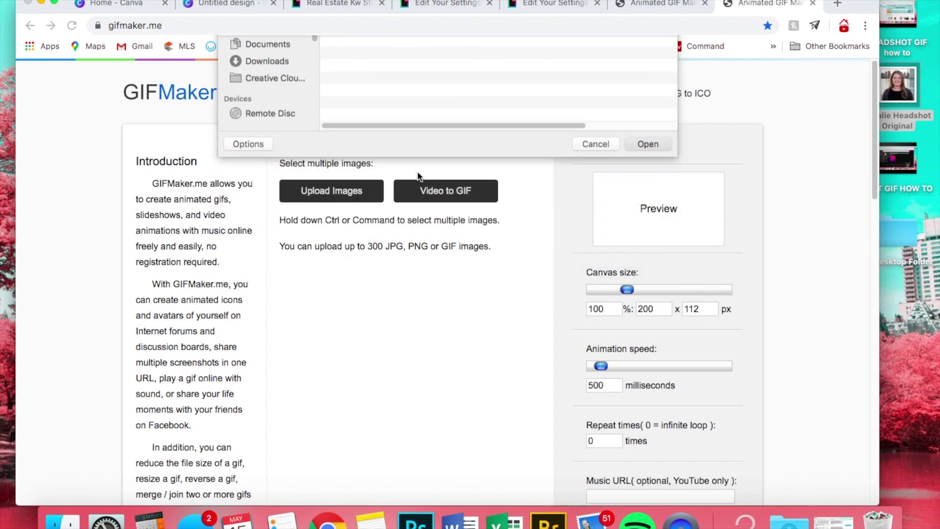
left_click(321, 192)
left_click(368, 94)
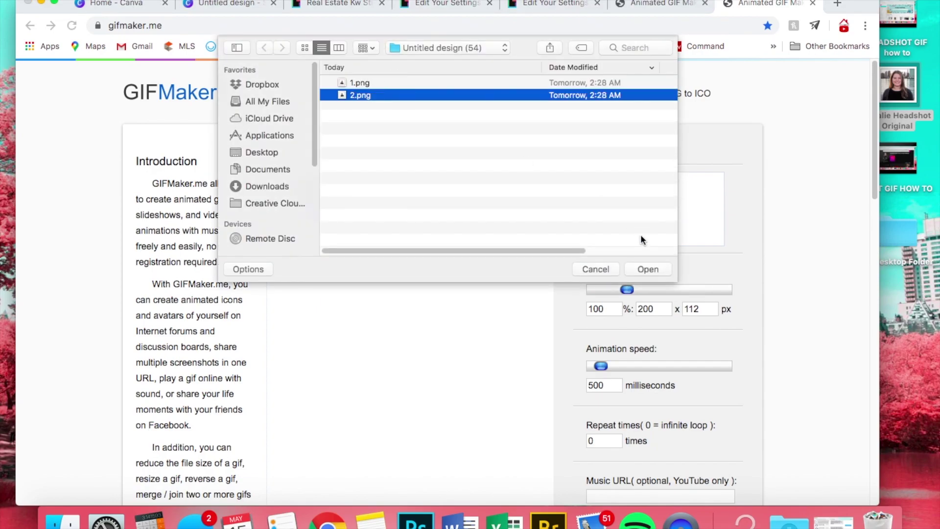
left_click(650, 269)
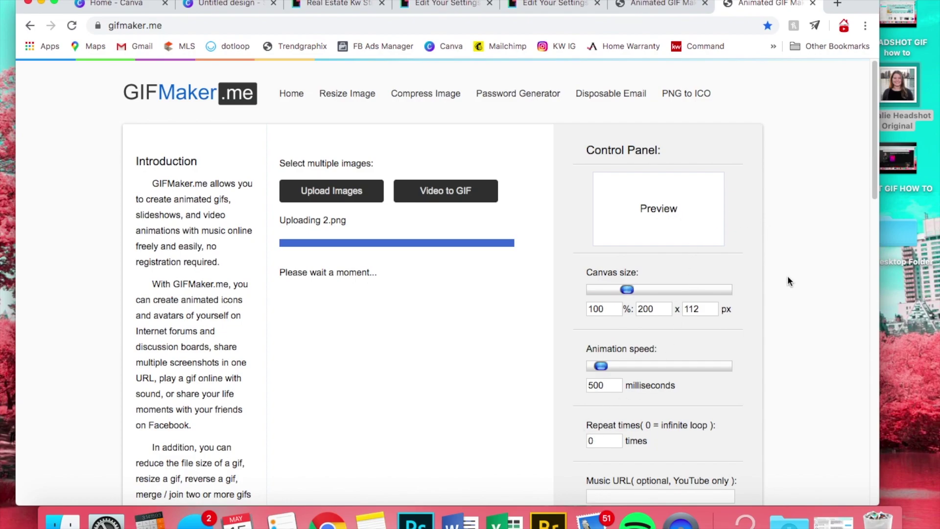
- Create the GIF animation from the two frames and download it
scroll(787, 282, "down", 5)
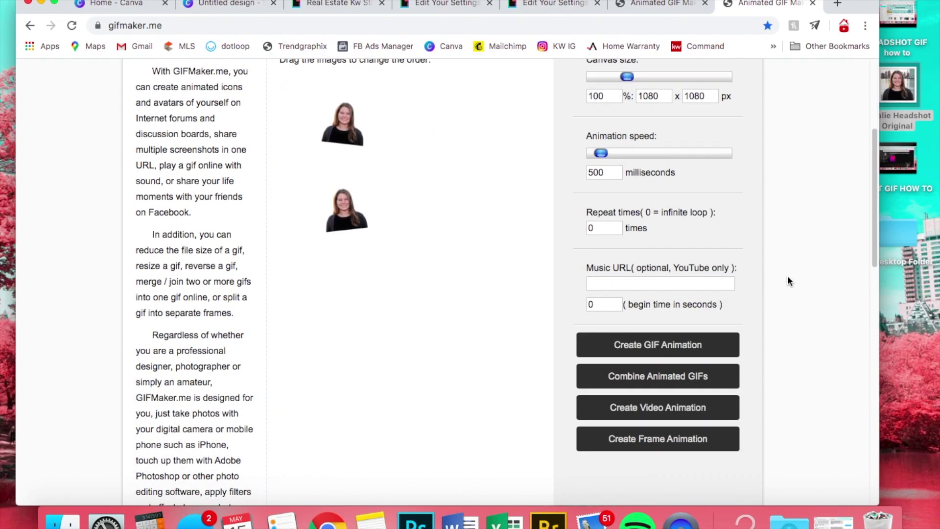
scroll(787, 281, "down", 1)
left_click(700, 289)
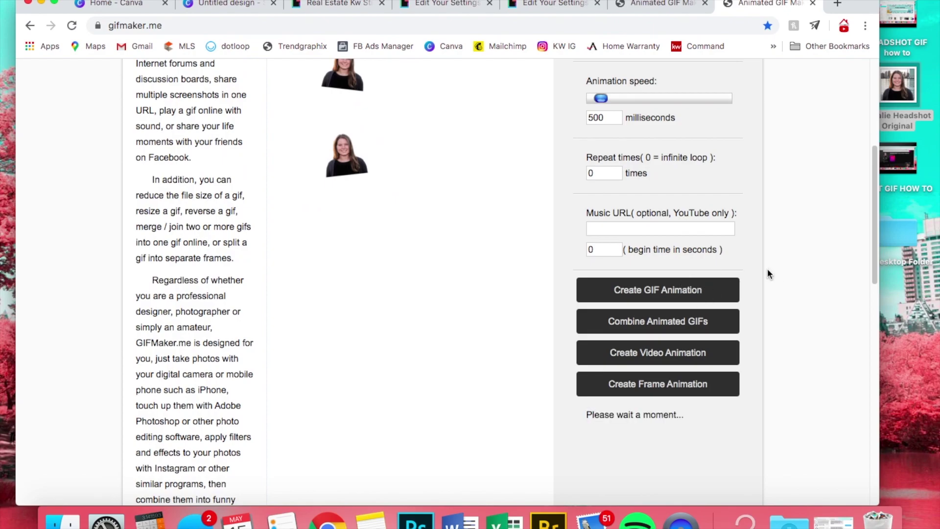
scroll(763, 263, "down", 1)
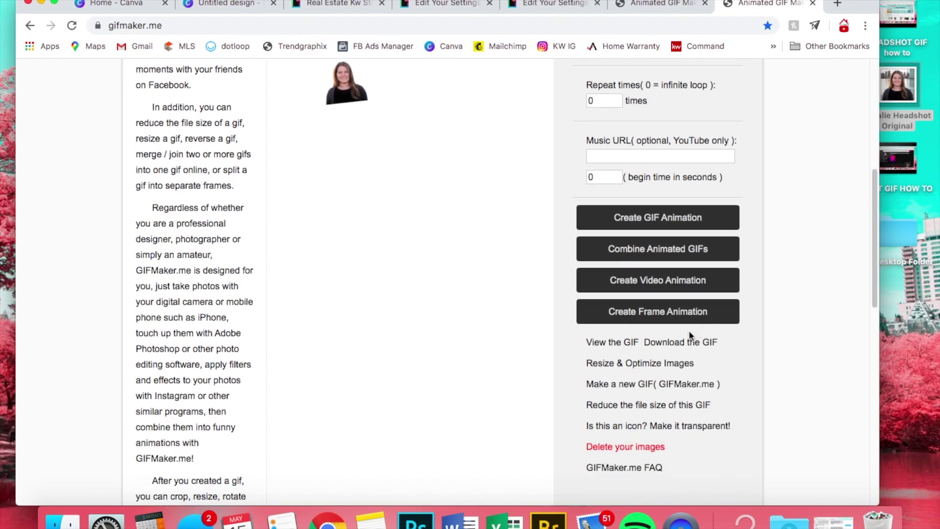
left_click(696, 341)
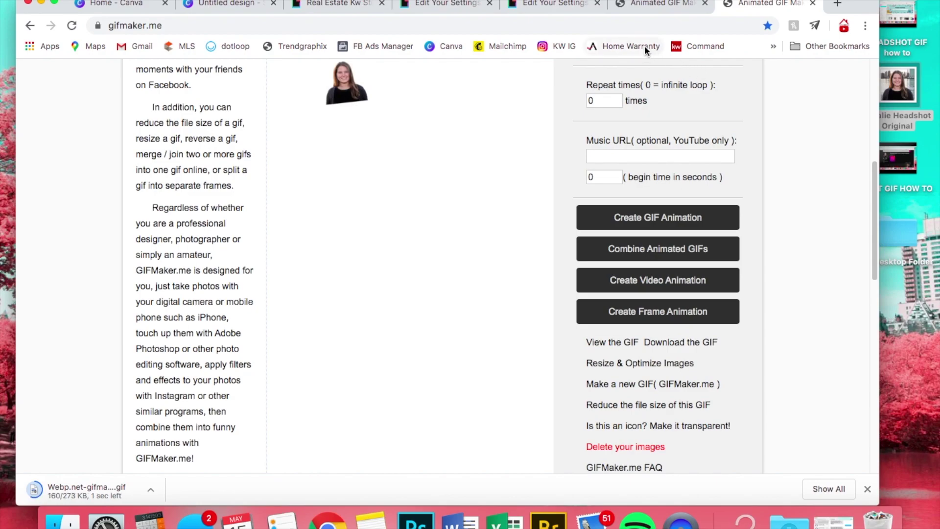
- Open GIPHY in a new tab and drop the downloaded headshot GIF onto its upload page
left_click(540, 3)
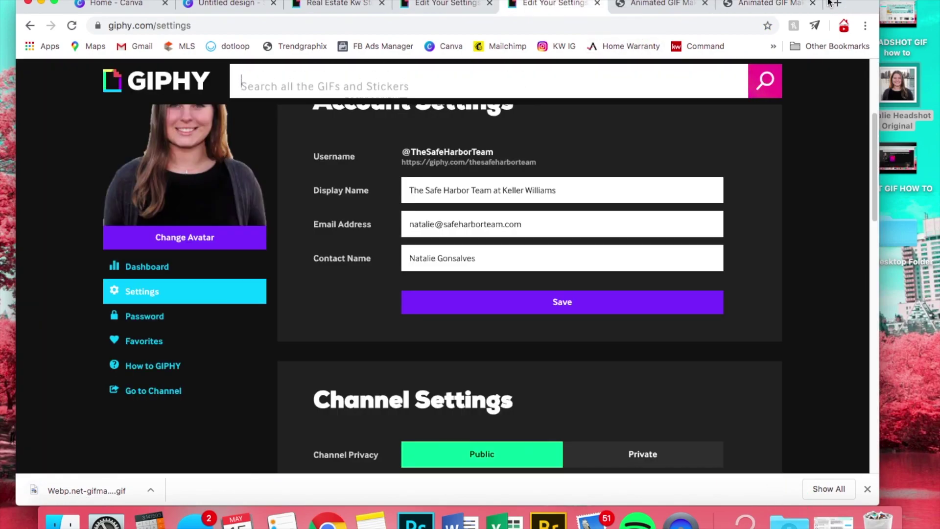
left_click(836, 4)
type("giphy.com")
key("Return")
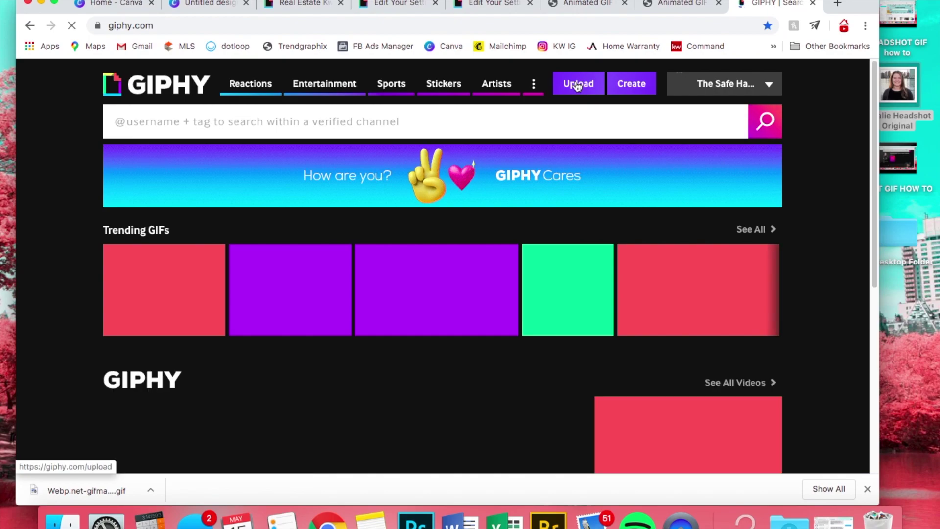
left_click(578, 86)
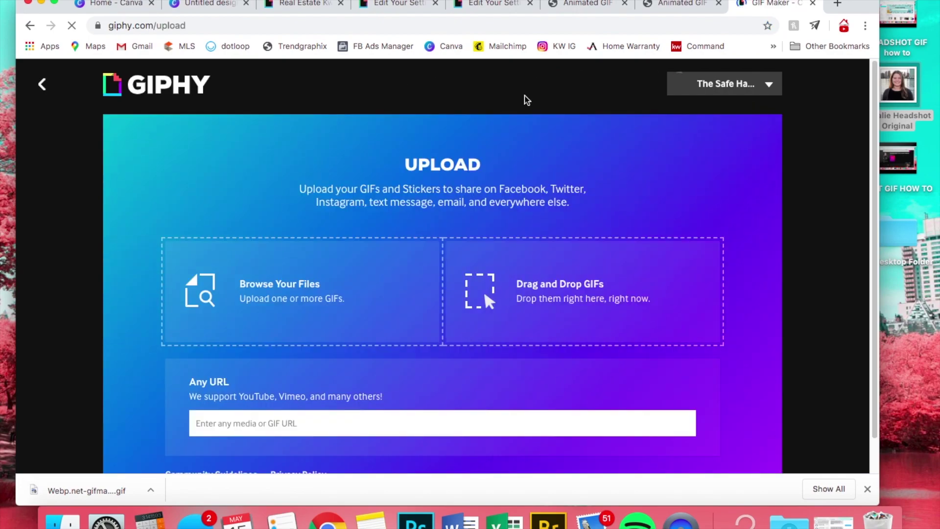
left_click_drag(79, 489, 242, 368)
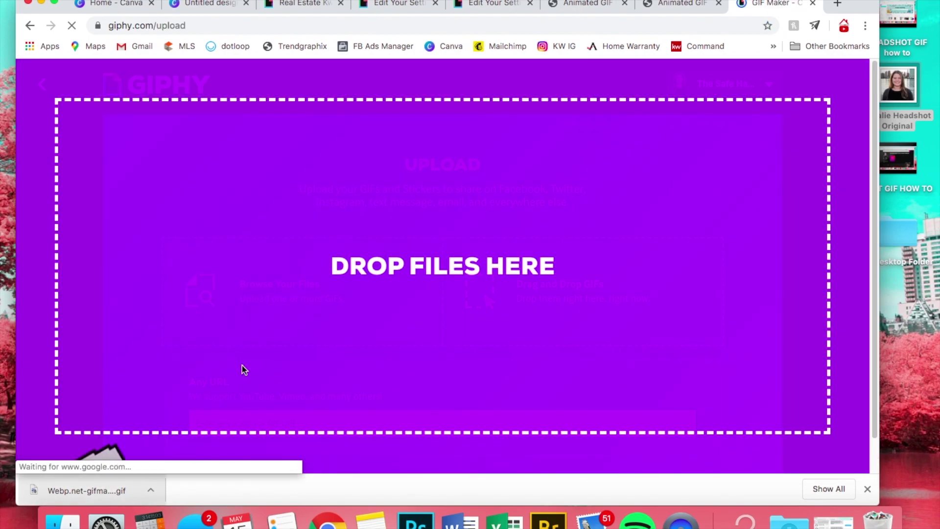